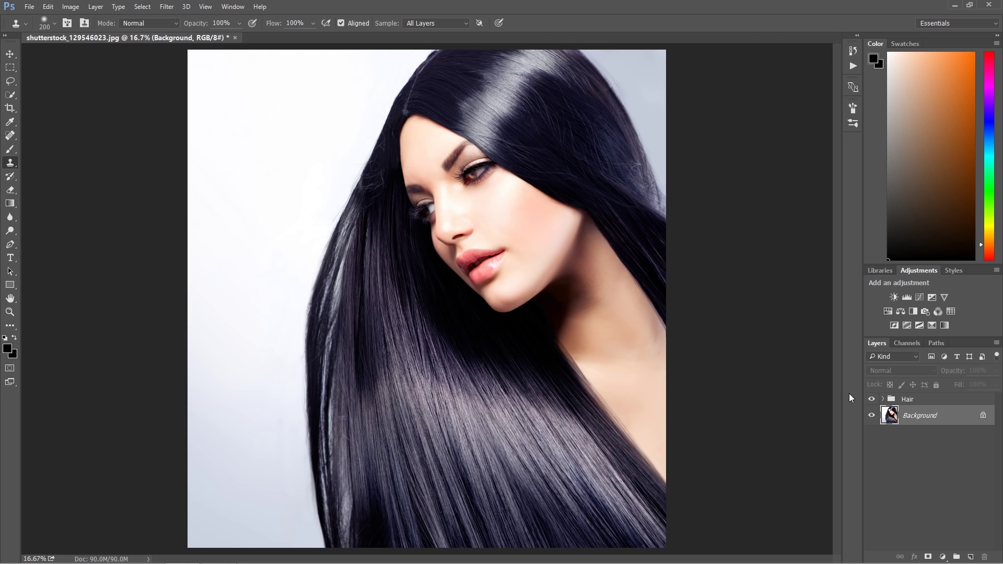
# Step: Expand the Hair group and step through the Hue/Saturation 1, Selective Color 1 and Curves 1 masks
pyautogui.click(885, 399)
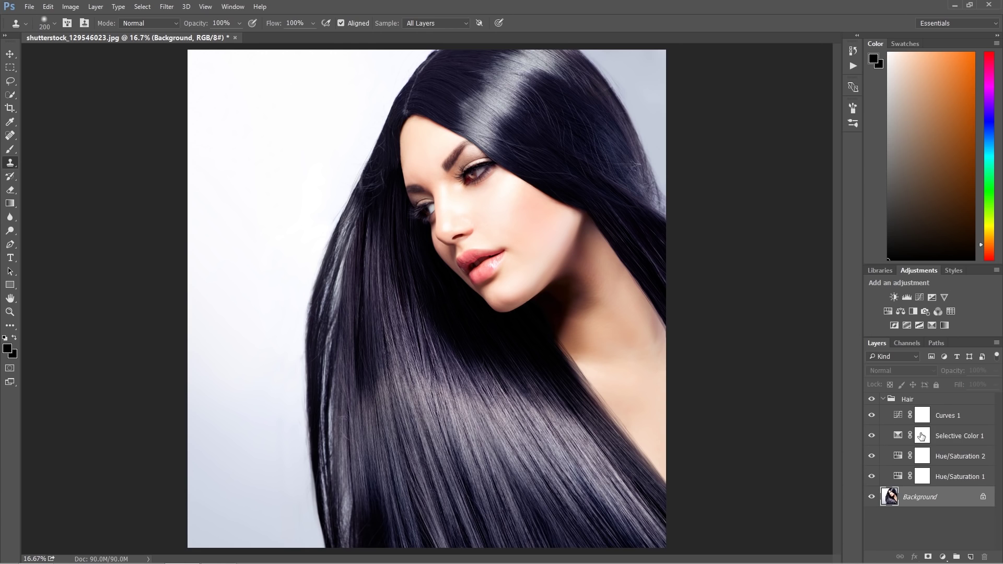
pyautogui.click(924, 478)
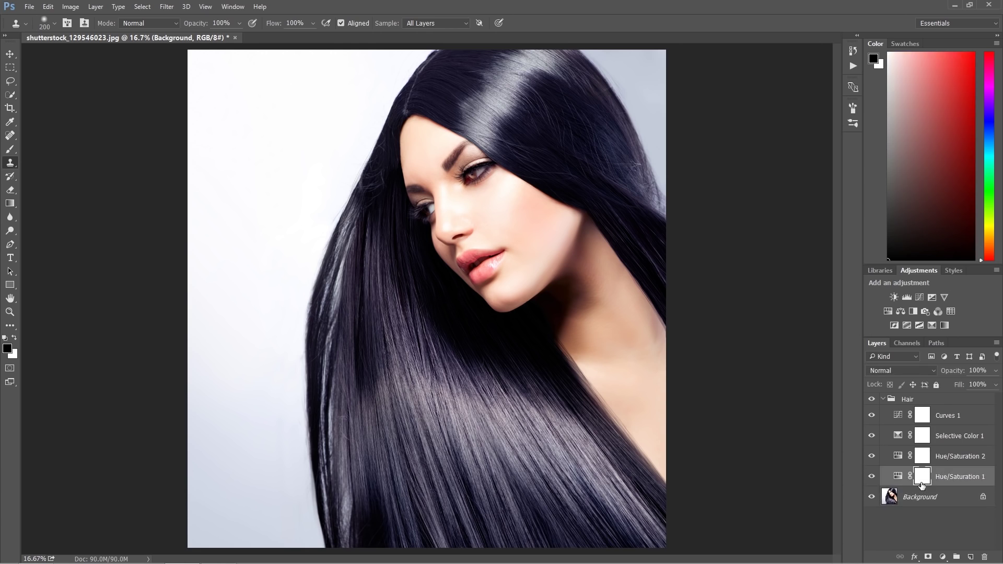
pyautogui.click(924, 465)
pyautogui.click(926, 440)
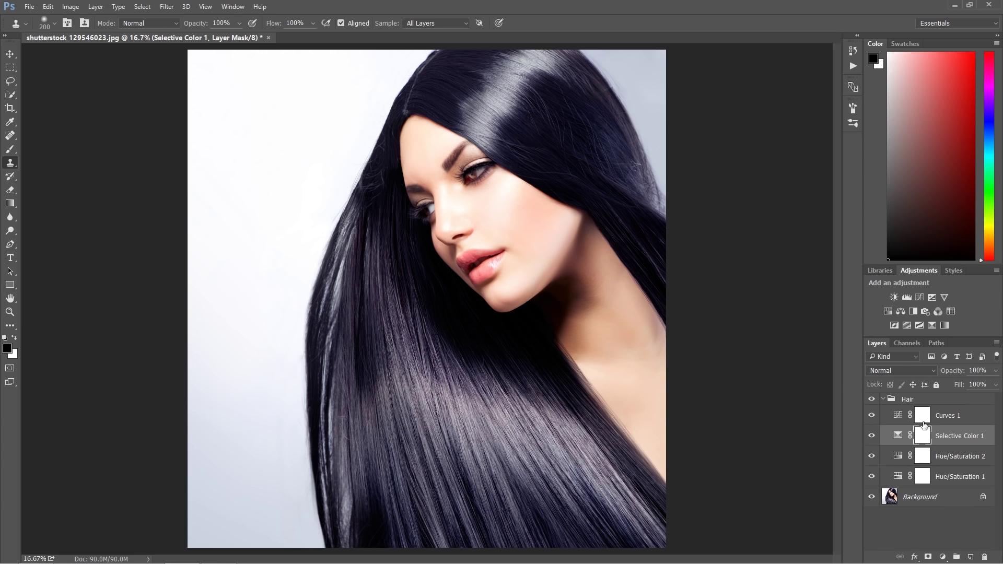
pyautogui.click(921, 426)
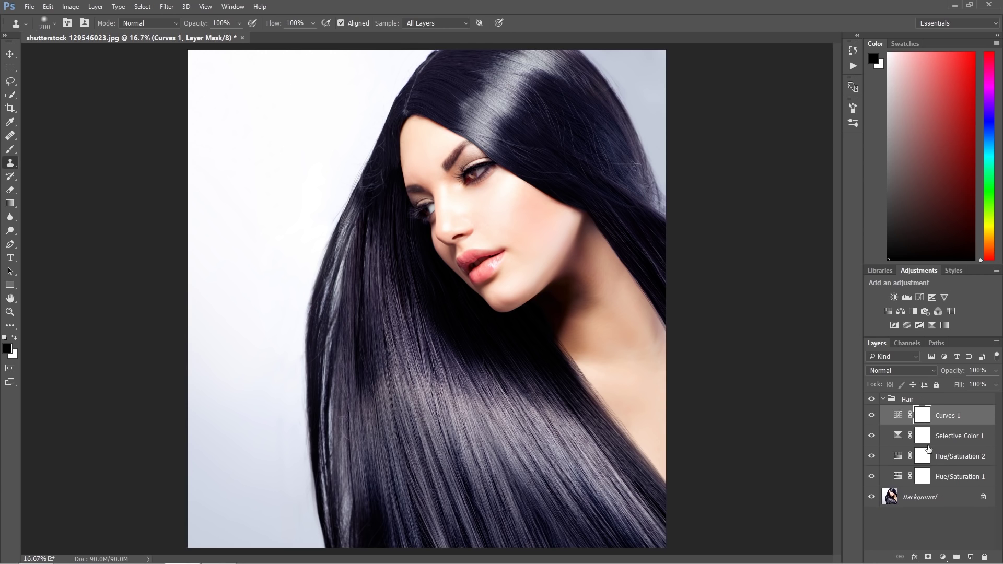
pyautogui.click(924, 481)
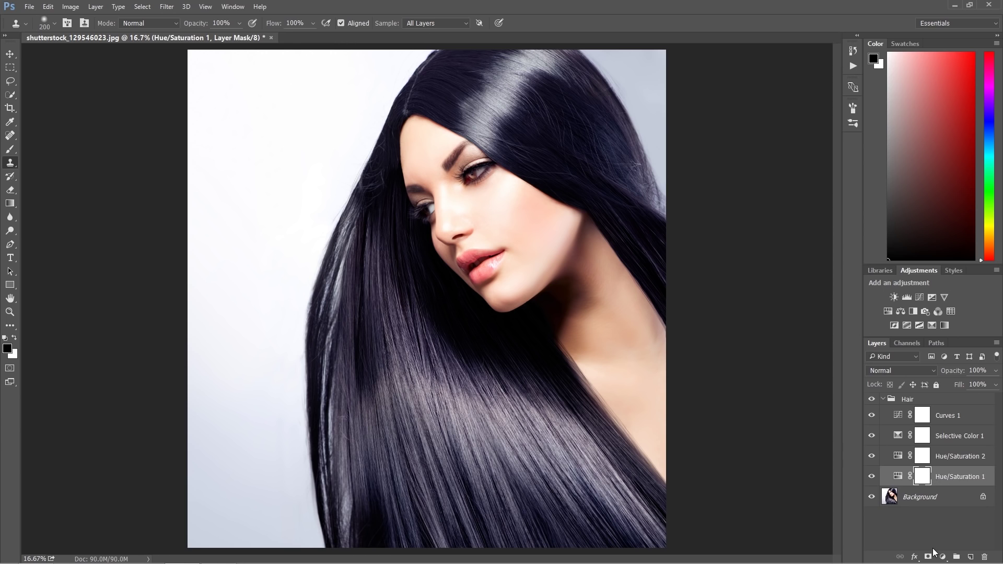
# Step: Browse the adjustment layer list twice without adding a layer, moving selection from Selective Color 1 to Curves 1
pyautogui.click(943, 558)
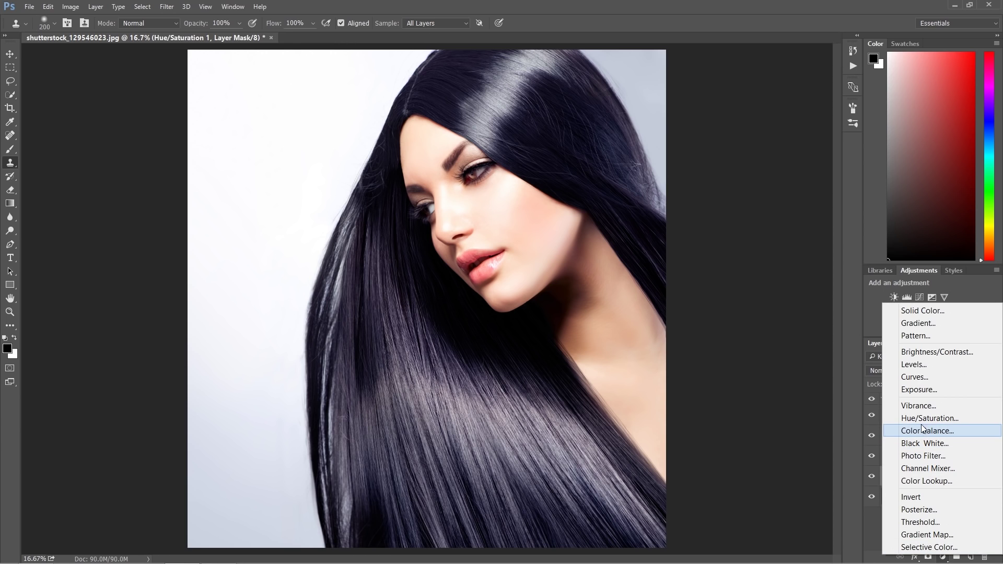
pyautogui.click(849, 453)
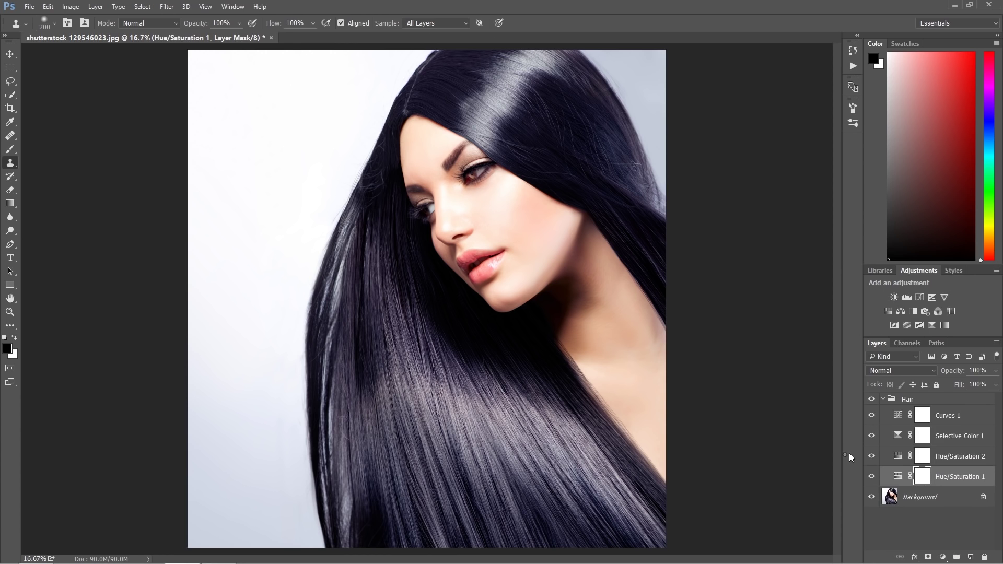
pyautogui.click(943, 445)
pyautogui.hotkey('alt', ']')
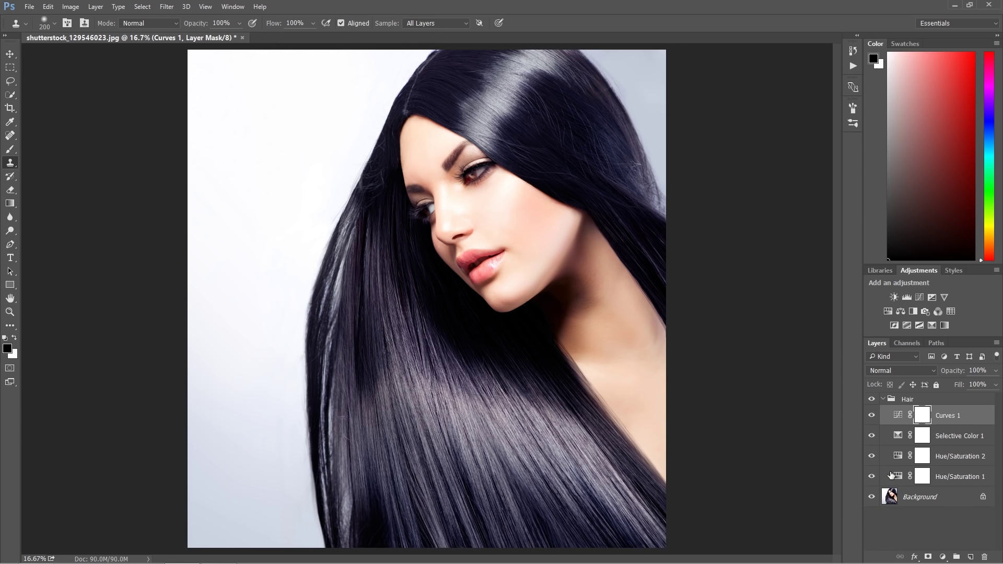
pyautogui.click(942, 557)
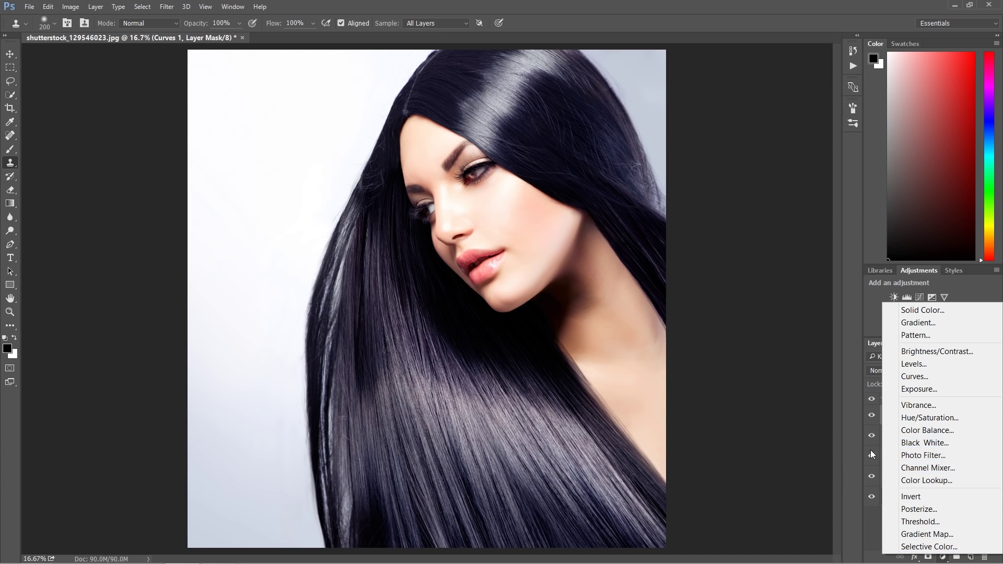
pyautogui.click(850, 450)
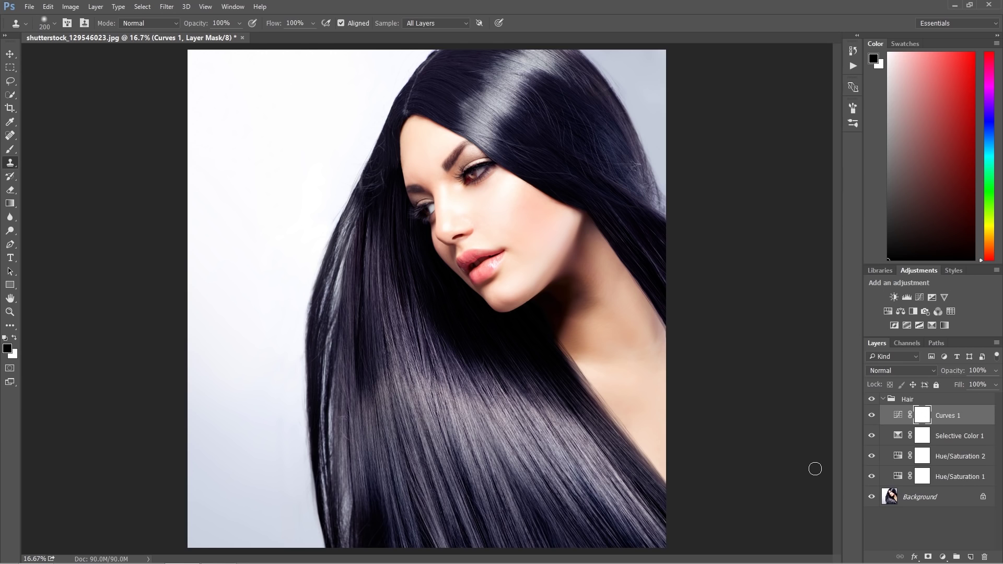
pyautogui.click(883, 400)
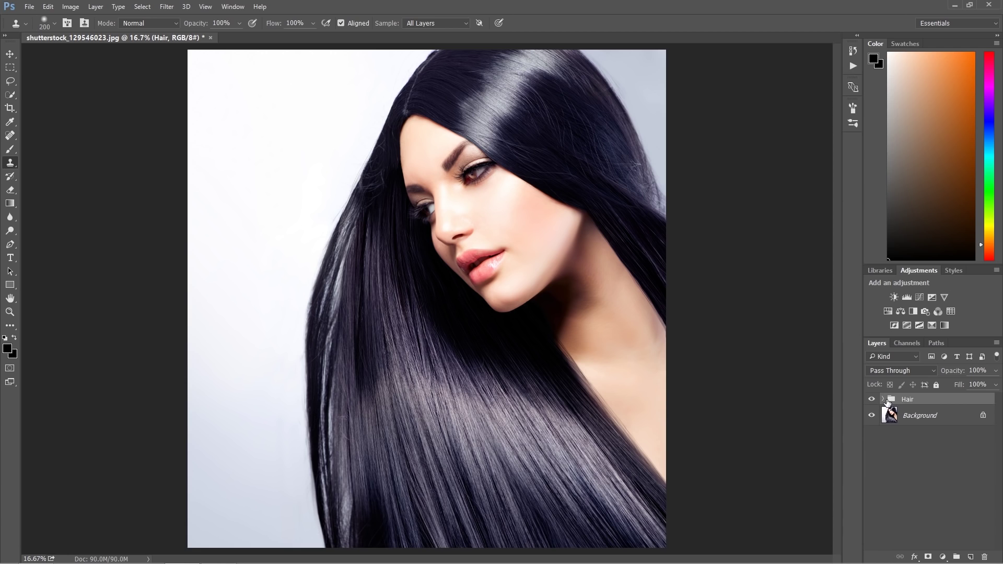
pyautogui.click(883, 400)
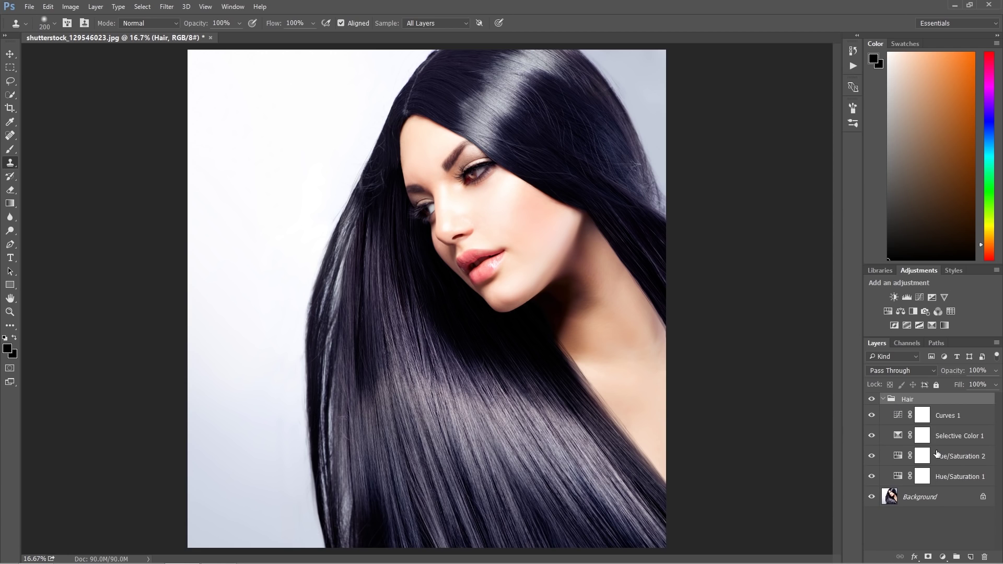
pyautogui.click(957, 478)
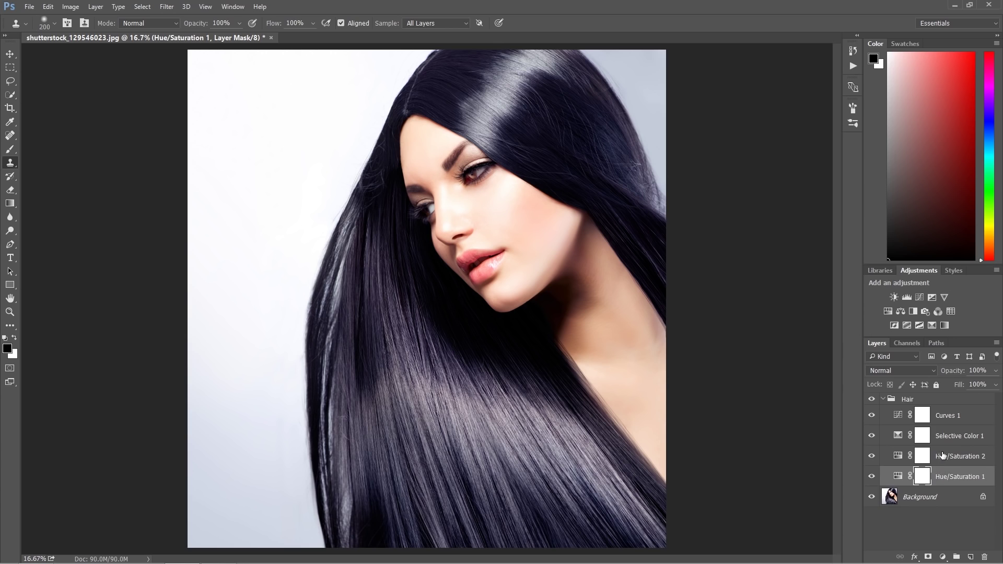
pyautogui.keyDown('shift'); pyautogui.click(944, 424); pyautogui.keyUp('shift')
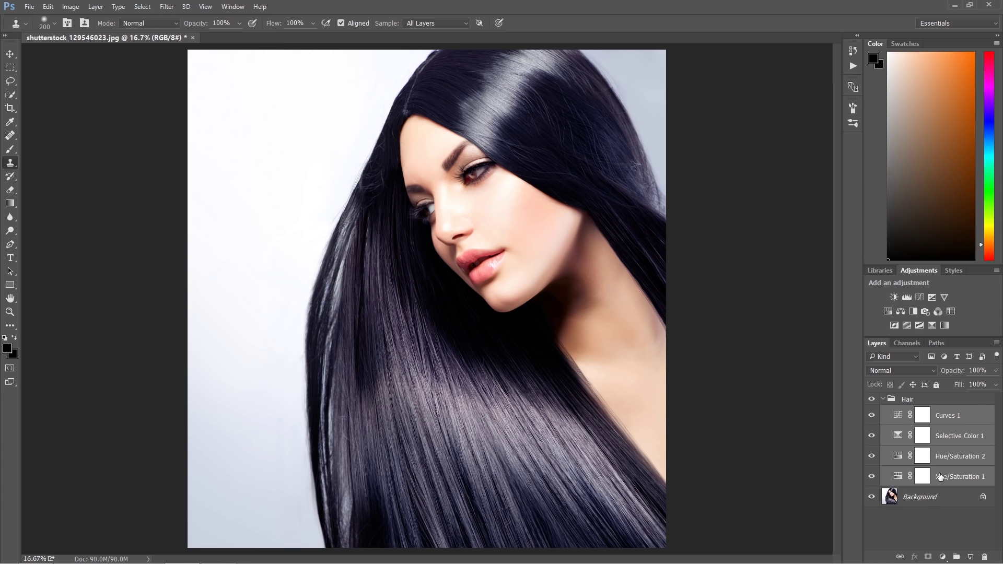
pyautogui.hotkey('ctrl', 'g')
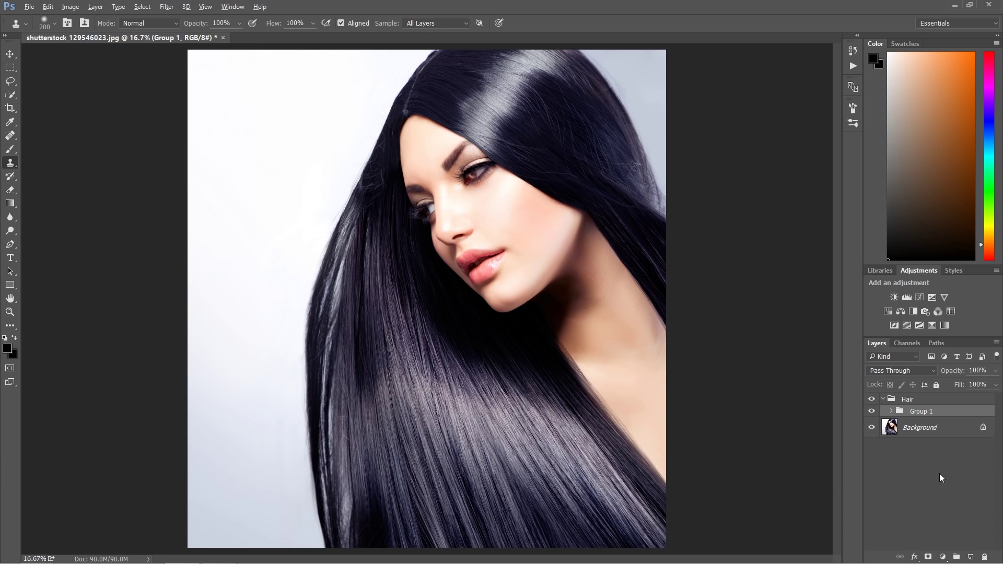
pyautogui.hotkey('ctrl', 'z')
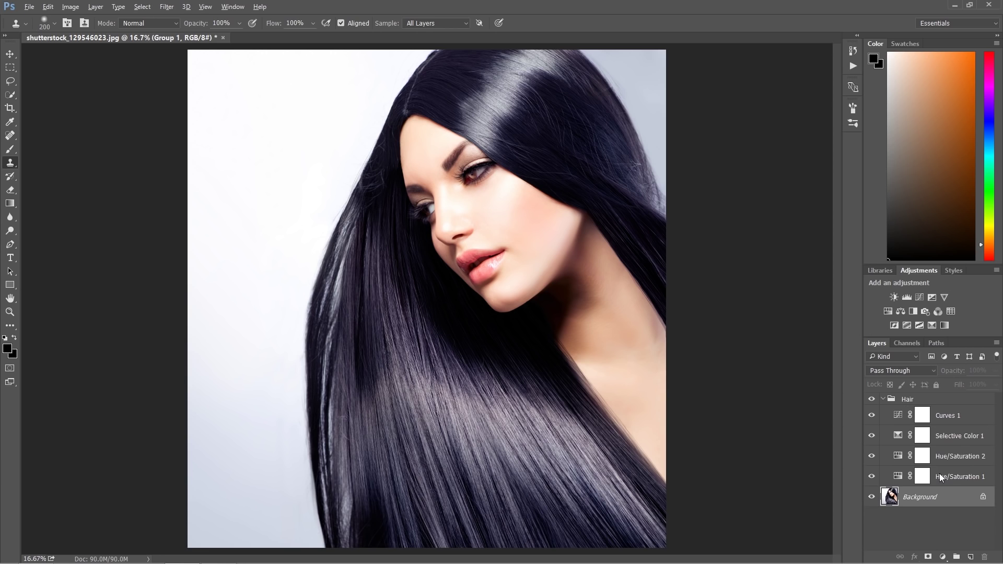
pyautogui.click(883, 400)
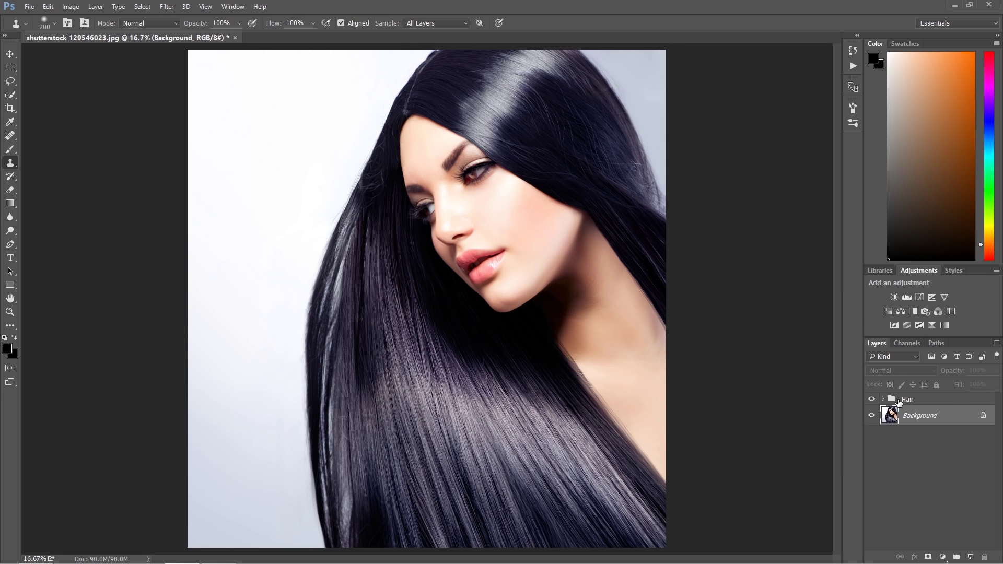
# Step: Select the Hair group, give it a black layer mask, and switch to Quick Selection
pyautogui.click(901, 402)
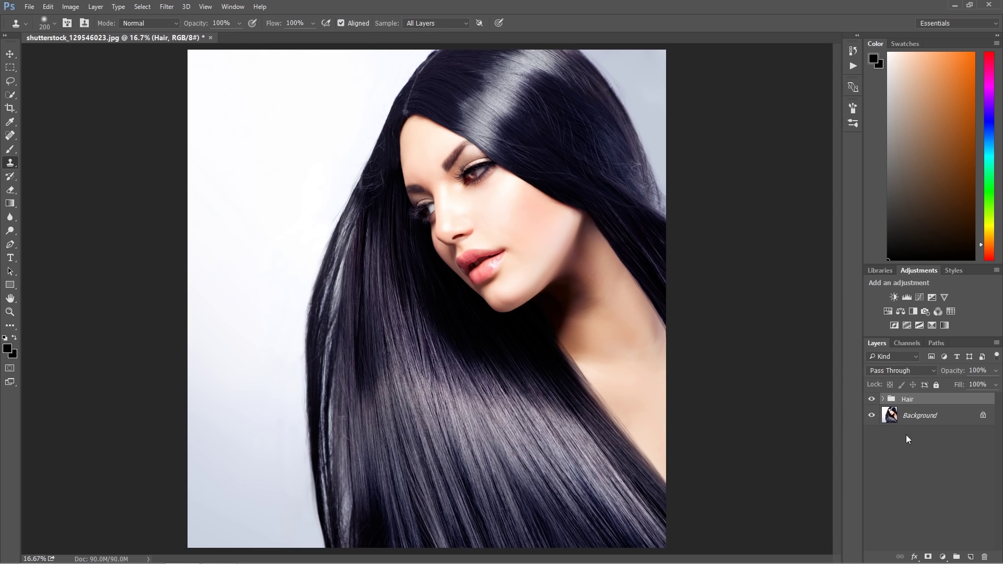
pyautogui.click(928, 557)
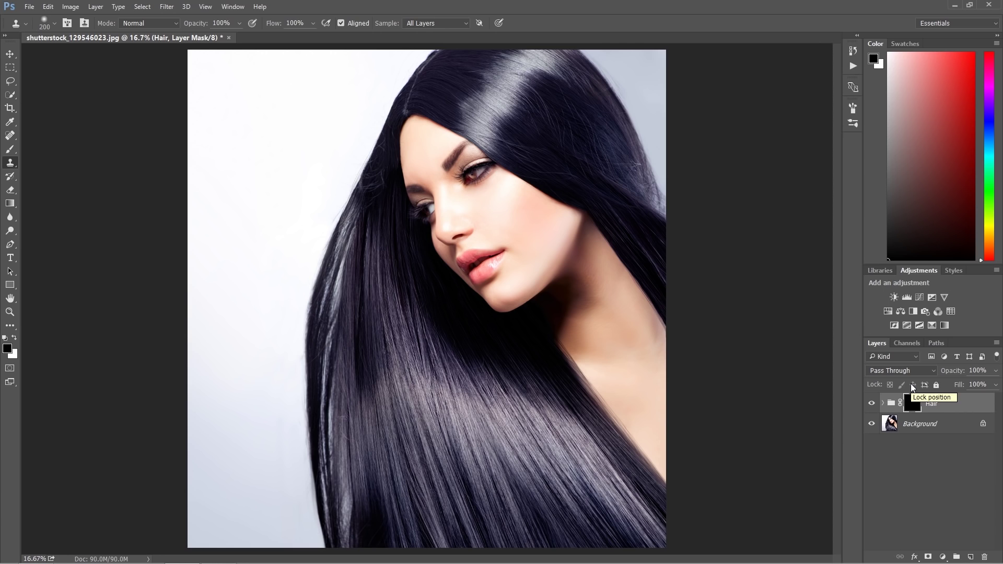
pyautogui.press('w')
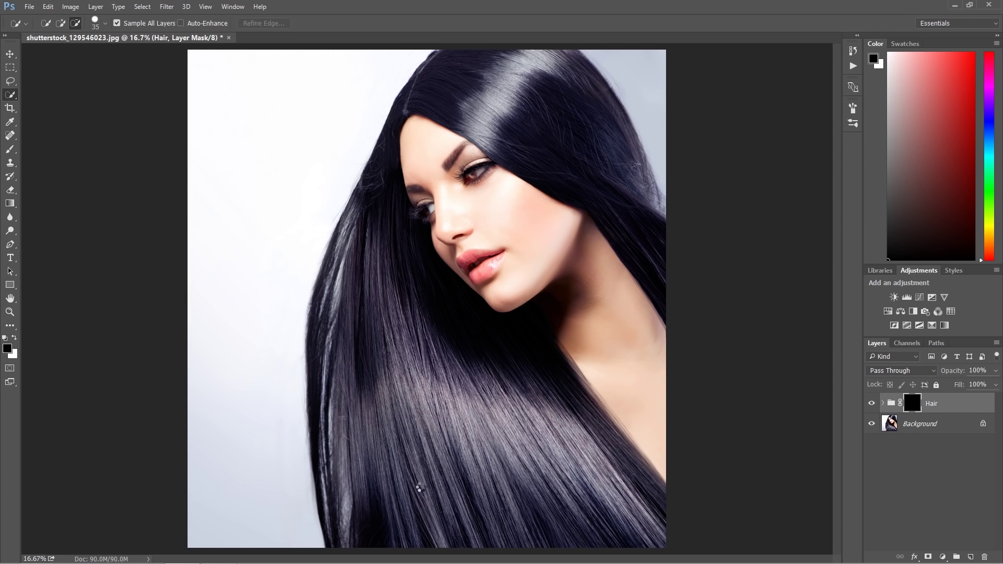
# Step: Quick-select the left and lower hair strands, resizing the brush to follow the hair edge
pyautogui.moveTo(429, 462); pyautogui.dragTo(389, 281)
pyautogui.press('alt')
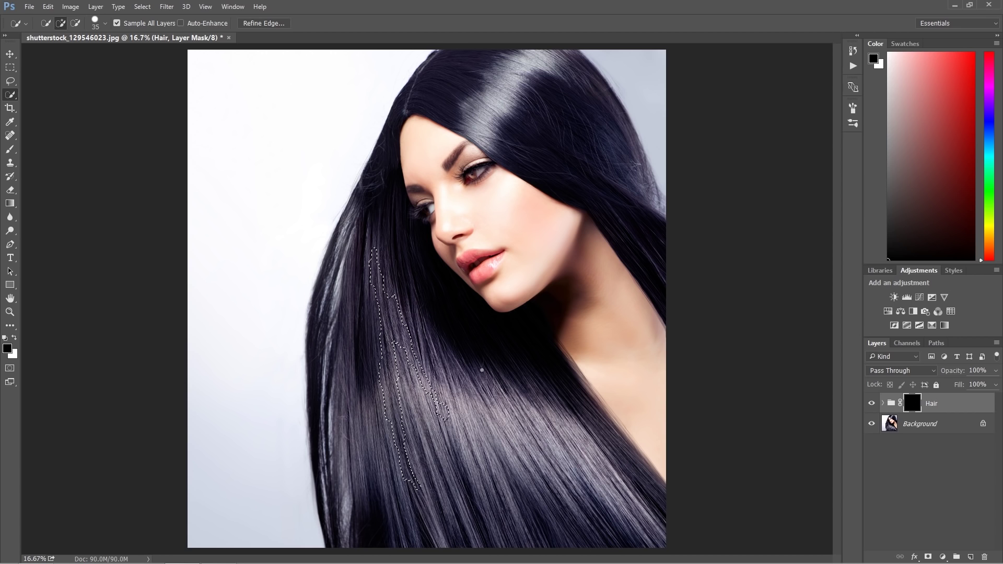
pyautogui.moveTo(482, 370)
pyautogui.mouseDown()
pyautogui.moveTo(470, 441)
pyautogui.moveTo(499, 444)
pyautogui.moveTo(491, 392)
pyautogui.moveTo(437, 392)
pyautogui.moveTo(434, 334)
pyautogui.moveTo(448, 410)
pyautogui.moveTo(445, 400)
pyautogui.mouseUp()
pyautogui.press(']')
pyautogui.press(']')
pyautogui.press(']')
pyautogui.press(']')
pyautogui.press(']')
pyautogui.press(']')
pyautogui.press(']')
pyautogui.press(']')
pyautogui.press(']')
pyautogui.press(']')
pyautogui.press(']')
pyautogui.press(']')
pyautogui.press(']')
pyautogui.press(']')
pyautogui.press(']')
pyautogui.press(']')
pyautogui.press(']')
pyautogui.press(']')
pyautogui.press(']')
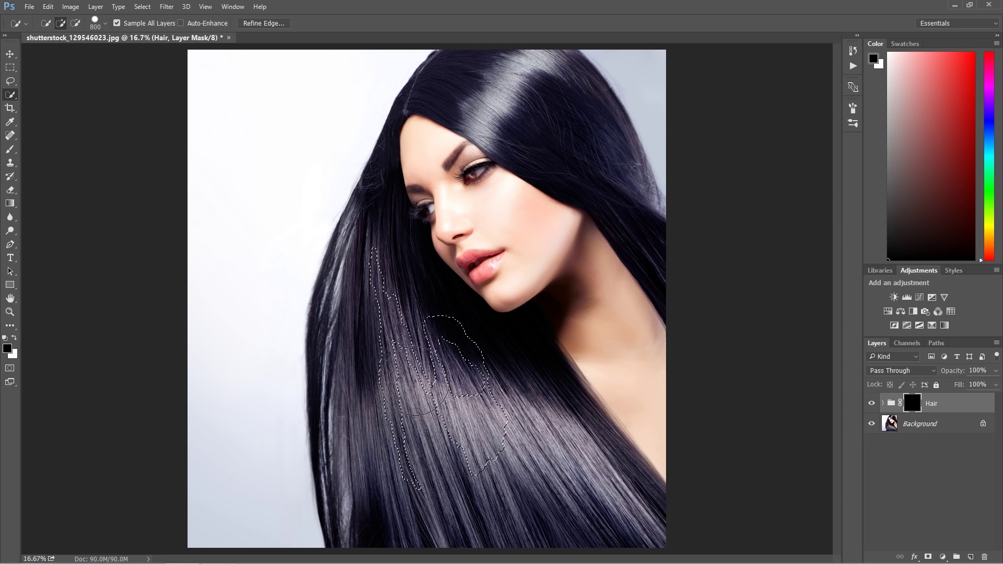
pyautogui.moveTo(415, 414)
pyautogui.mouseDown()
pyautogui.moveTo(436, 518)
pyautogui.moveTo(480, 488)
pyautogui.moveTo(548, 526)
pyautogui.moveTo(559, 520)
pyautogui.moveTo(497, 397)
pyautogui.moveTo(619, 530)
pyautogui.moveTo(510, 390)
pyautogui.moveTo(431, 363)
pyautogui.moveTo(391, 335)
pyautogui.moveTo(393, 511)
pyautogui.moveTo(373, 443)
pyautogui.moveTo(363, 346)
pyautogui.moveTo(364, 424)
pyautogui.moveTo(357, 413)
pyautogui.moveTo(353, 318)
pyautogui.mouseUp()
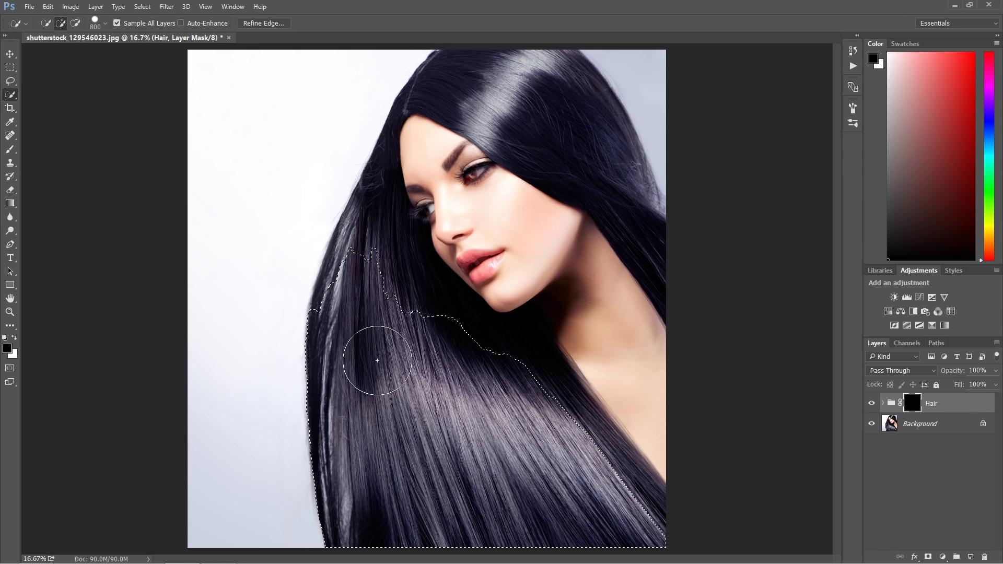
pyautogui.moveTo(396, 301)
pyautogui.mouseDown()
pyautogui.moveTo(385, 268)
pyautogui.moveTo(416, 372)
pyautogui.mouseUp()
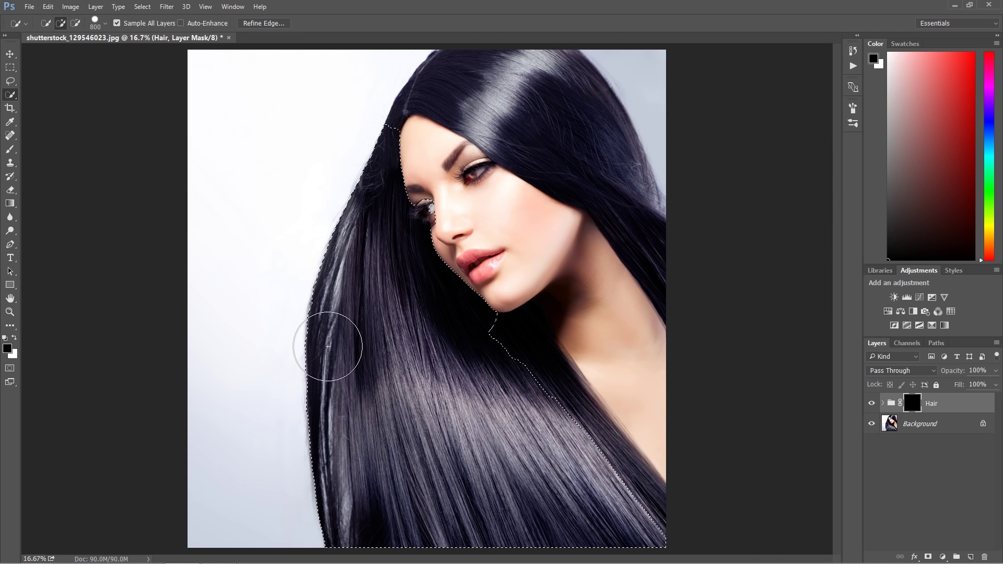
pyautogui.press('[')
pyautogui.press('[')
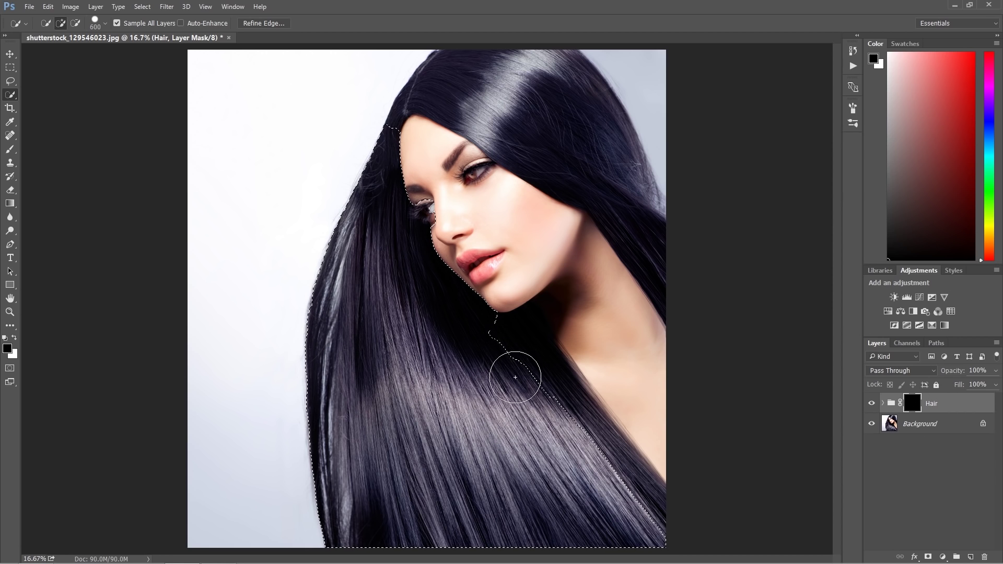
pyautogui.moveTo(566, 415); pyautogui.dragTo(595, 452)
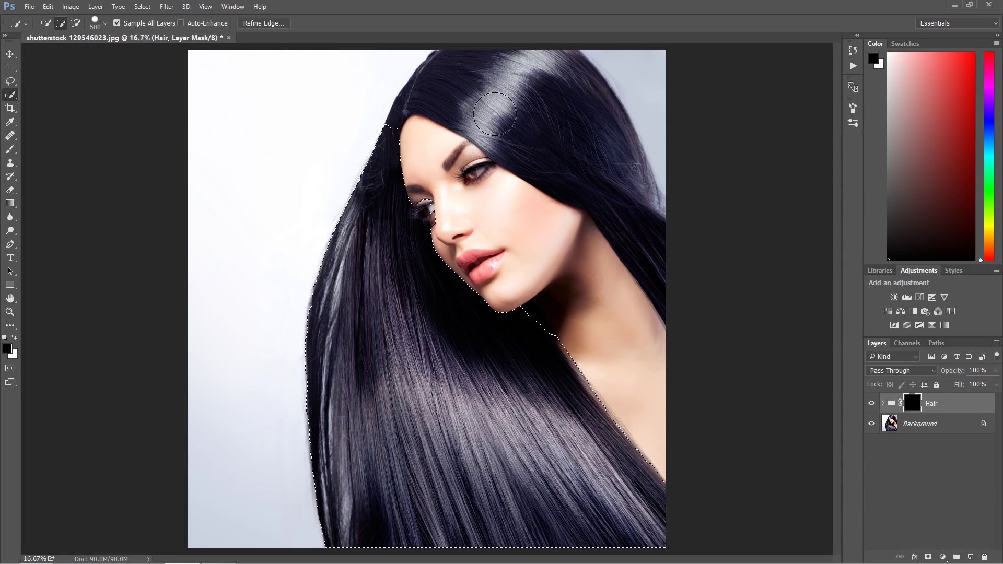
# Step: Add the top of the head, then the right side down to the canvas edge with a 200 px brush
pyautogui.moveTo(547, 124); pyautogui.dragTo(554, 126)
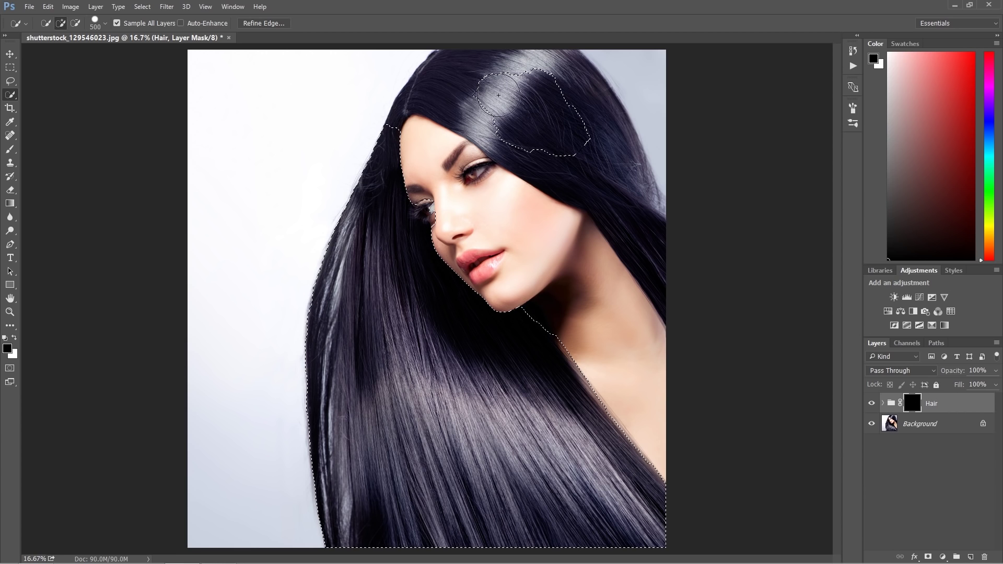
pyautogui.moveTo(499, 95)
pyautogui.mouseDown()
pyautogui.moveTo(460, 87)
pyautogui.moveTo(493, 79)
pyautogui.moveTo(539, 92)
pyautogui.moveTo(533, 78)
pyautogui.moveTo(544, 82)
pyautogui.moveTo(605, 172)
pyautogui.mouseUp()
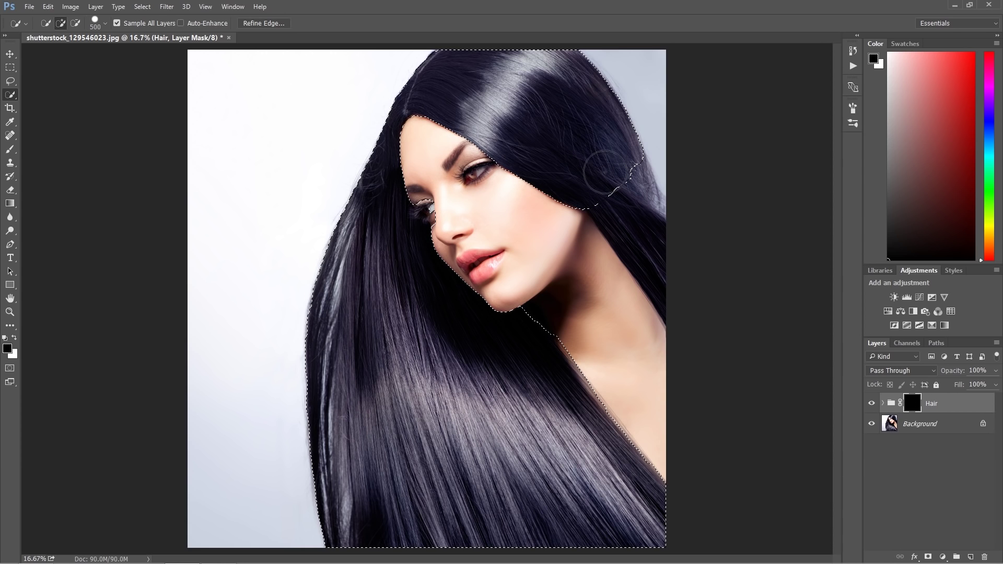
pyautogui.press('[')
pyautogui.press('[')
pyautogui.press('[')
pyautogui.press('[')
pyautogui.moveTo(604, 182)
pyautogui.mouseDown()
pyautogui.moveTo(643, 233)
pyautogui.moveTo(637, 254)
pyautogui.mouseUp()
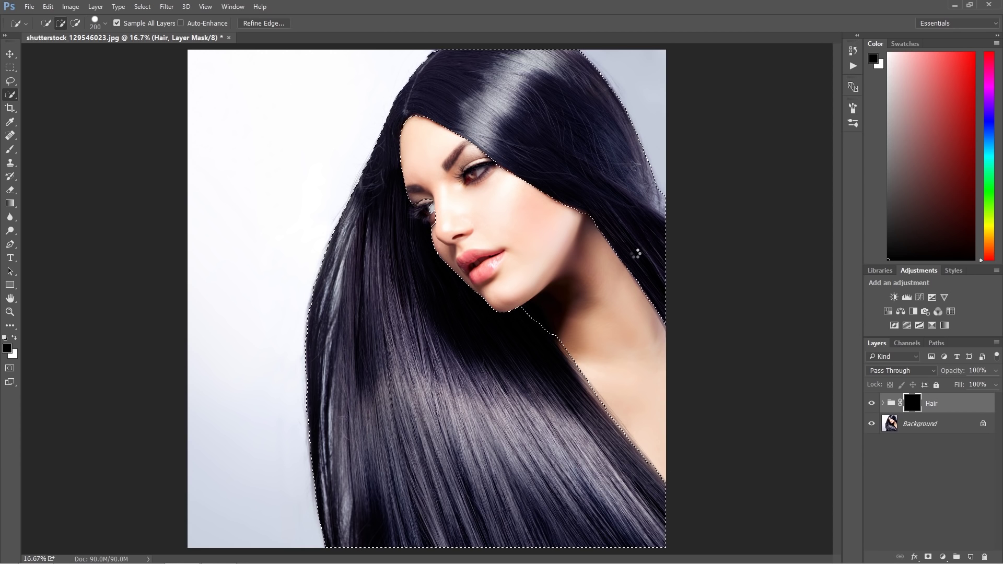
# Step: Zoom in on the eye and brush it out of the selection in Subtract mode with a smaller brush
pyautogui.press('z')
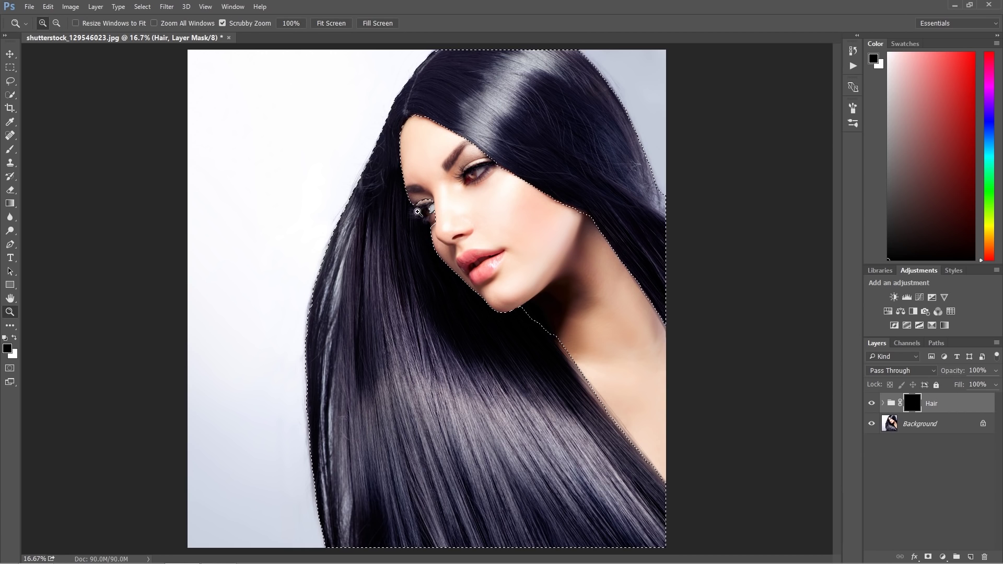
pyautogui.moveTo(417, 211); pyautogui.dragTo(456, 218)
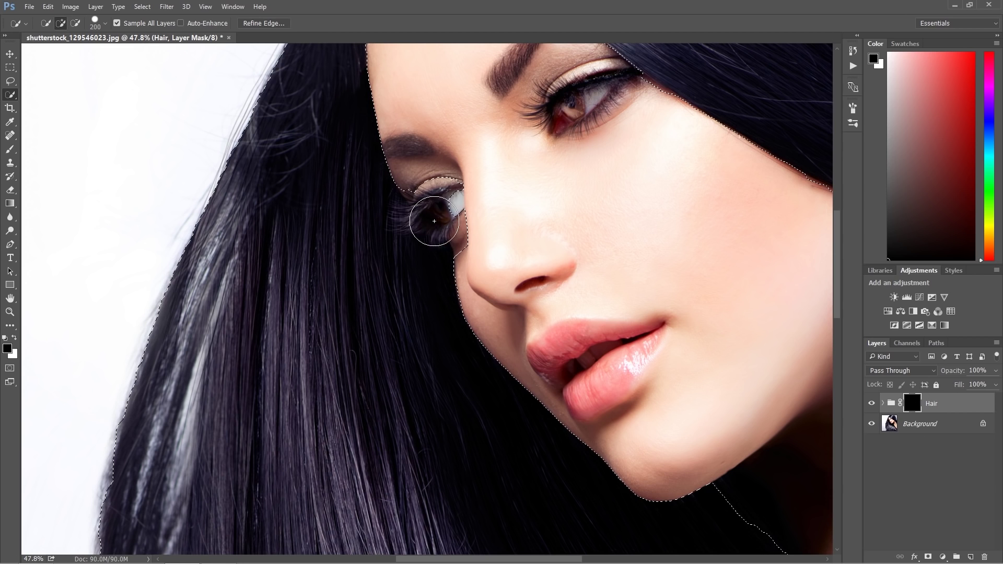
pyautogui.press('[')
pyautogui.press('[')
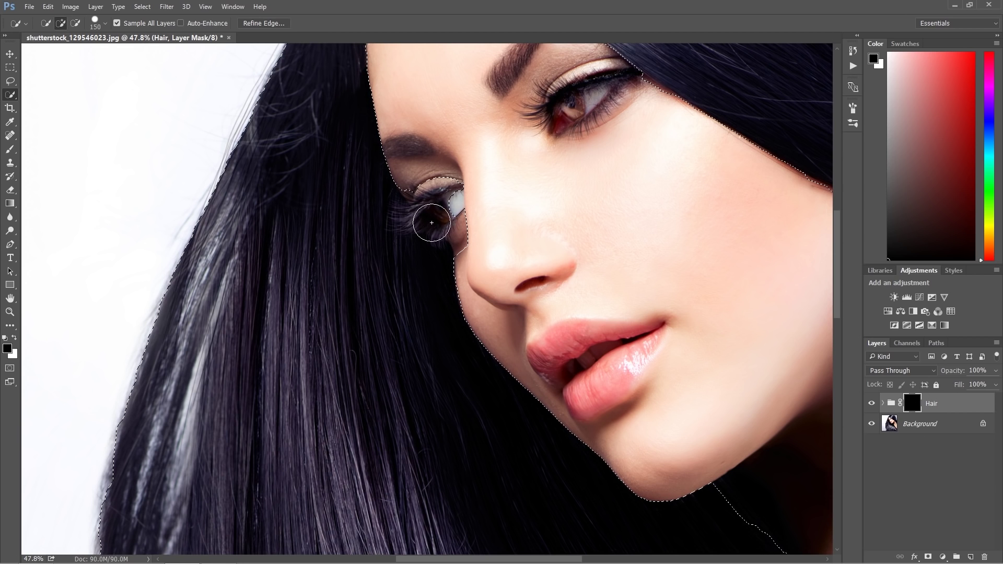
pyautogui.click(76, 23)
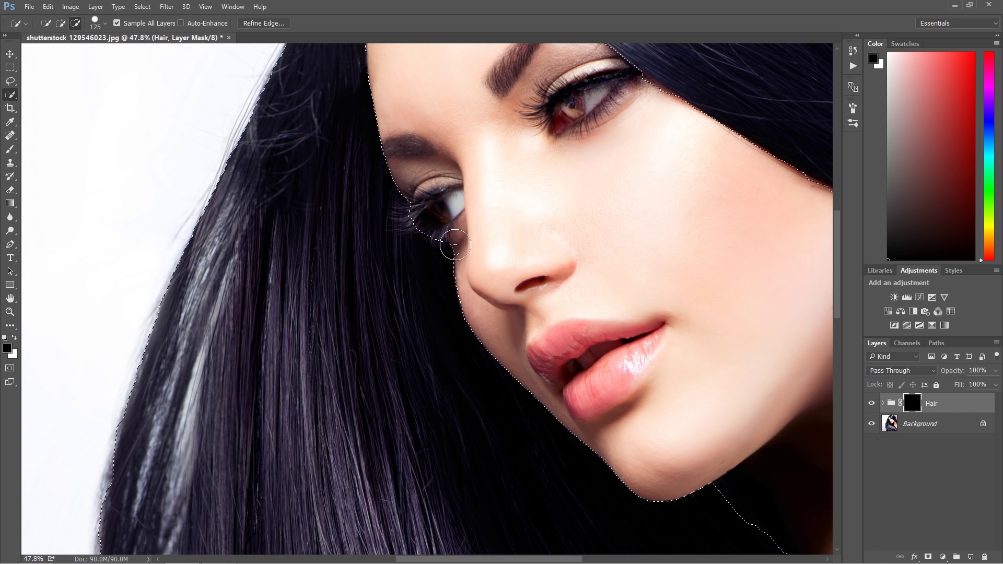
# Step: Zoom back out to the whole image and fill the Hair group mask white with the selection
pyautogui.press('z')
pyautogui.scroll(-3, 426, 285)
pyautogui.scroll(-2, 426, 285)
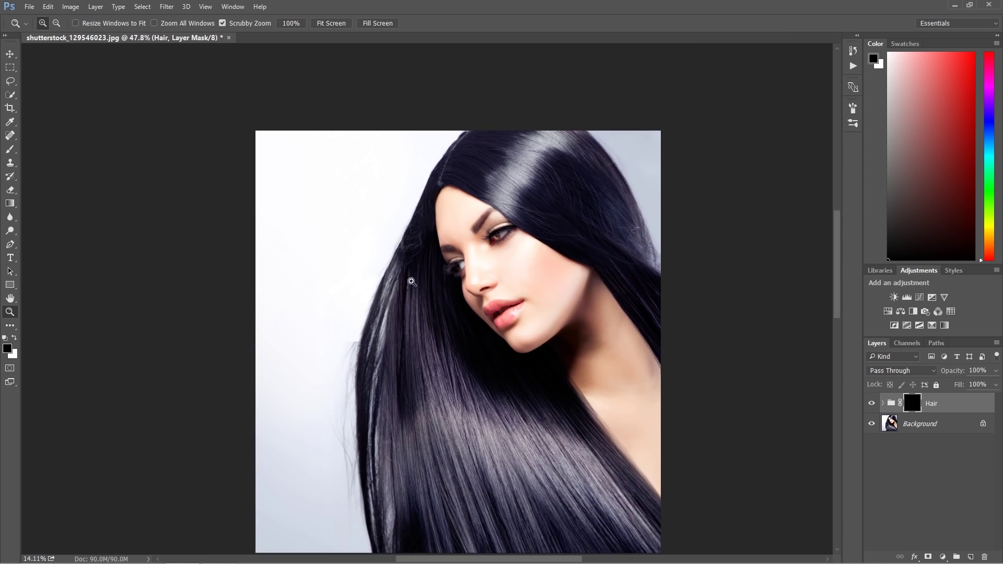
pyautogui.press('w')
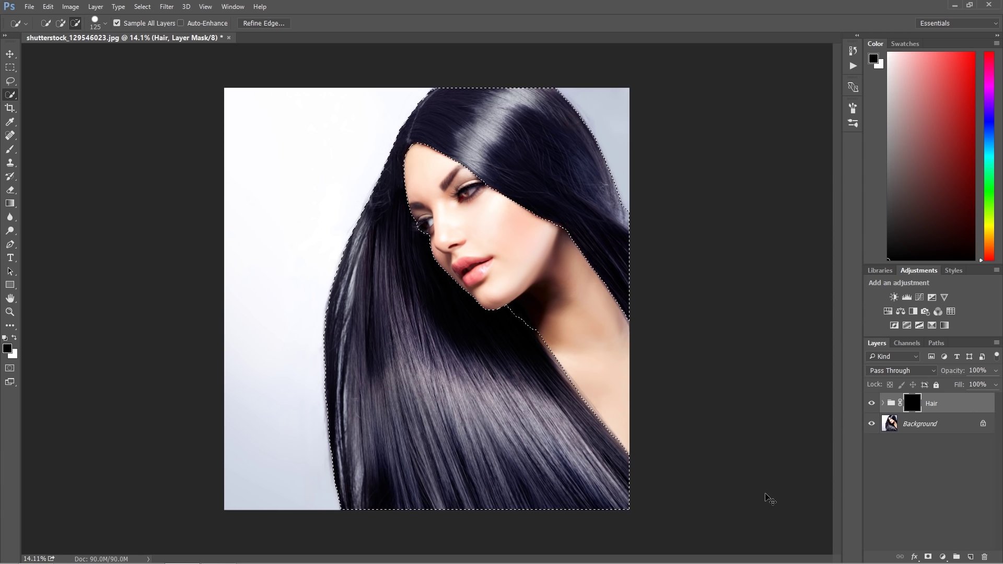
pyautogui.hotkey('ctrl', 'BackSpace')
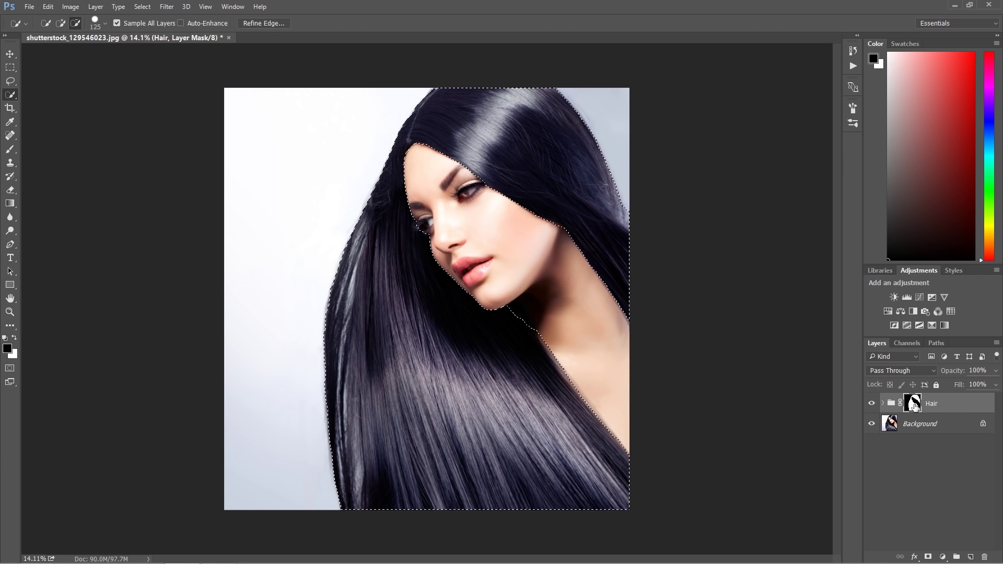
# Step: Expand the Hair group and drop Hue/Saturation 1's Saturation to -82, leaving the hair neutral grey
pyautogui.click(884, 403)
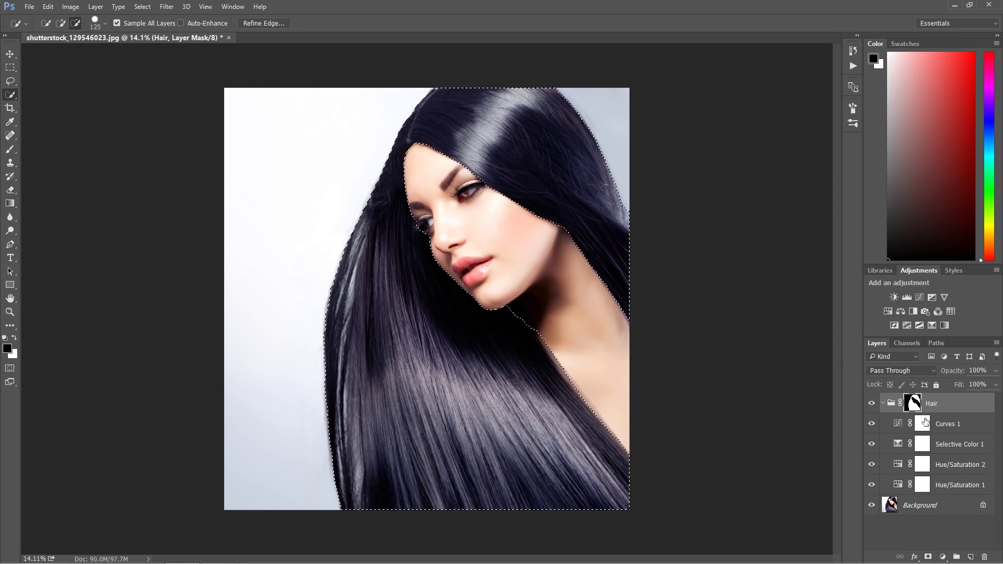
pyautogui.doubleClick(925, 488)
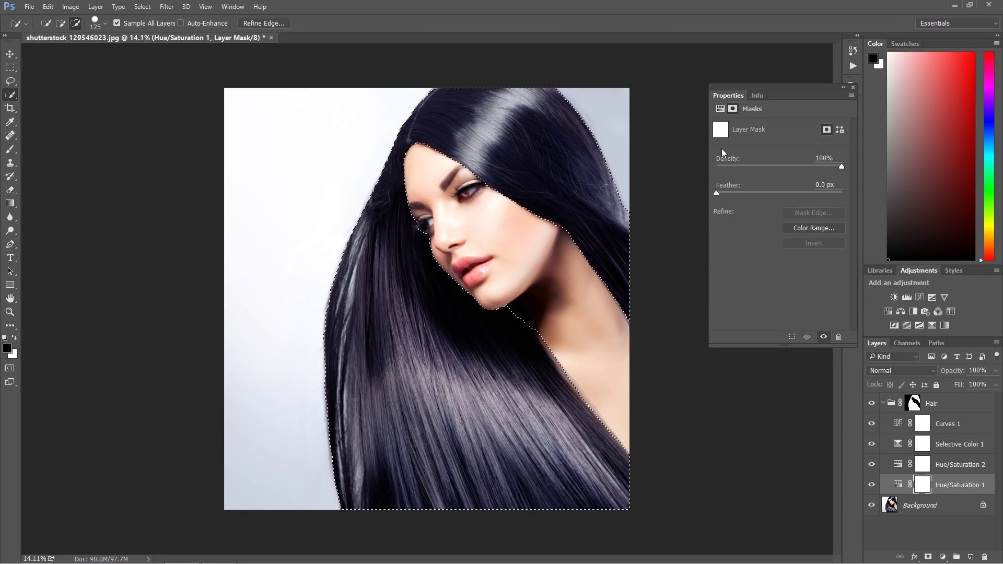
pyautogui.click(721, 110)
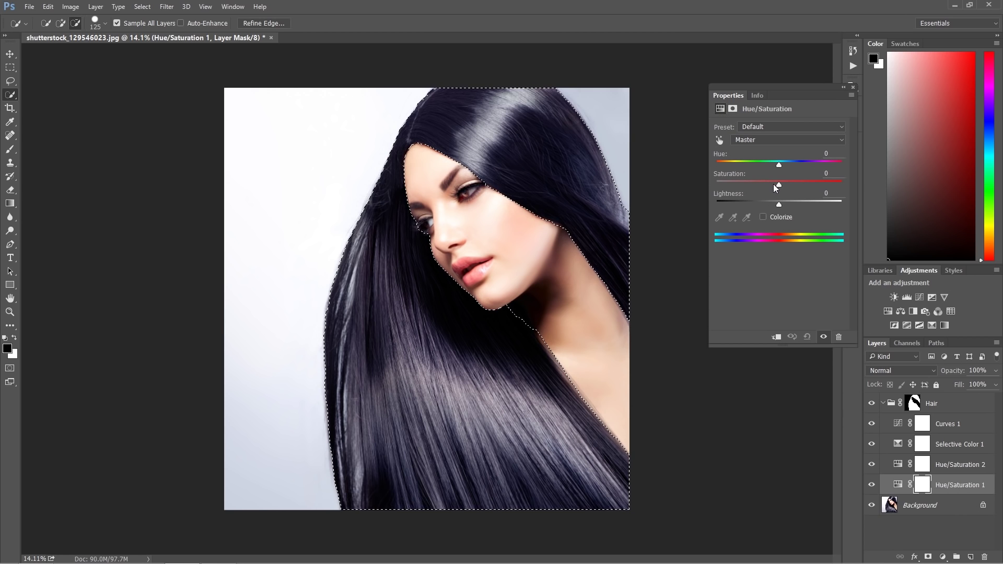
pyautogui.moveTo(780, 184); pyautogui.dragTo(749, 184)
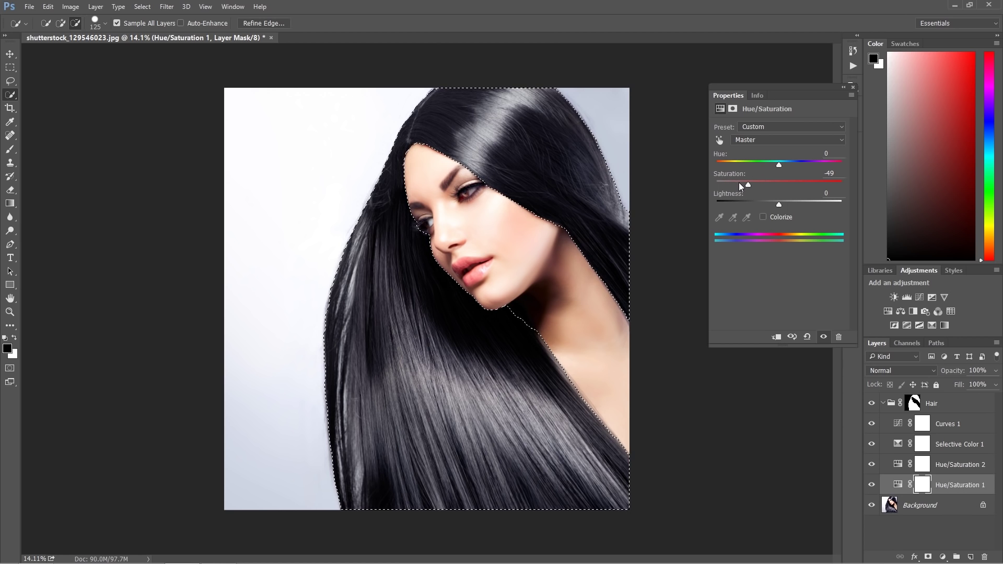
pyautogui.click(779, 183)
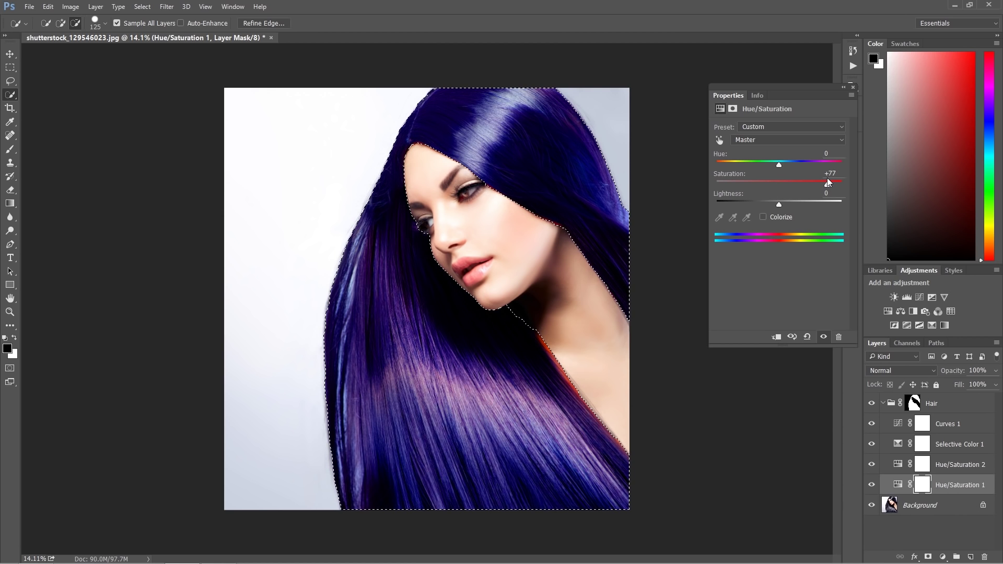
pyautogui.moveTo(828, 182); pyautogui.dragTo(824, 177)
pyautogui.moveTo(825, 177); pyautogui.dragTo(739, 157)
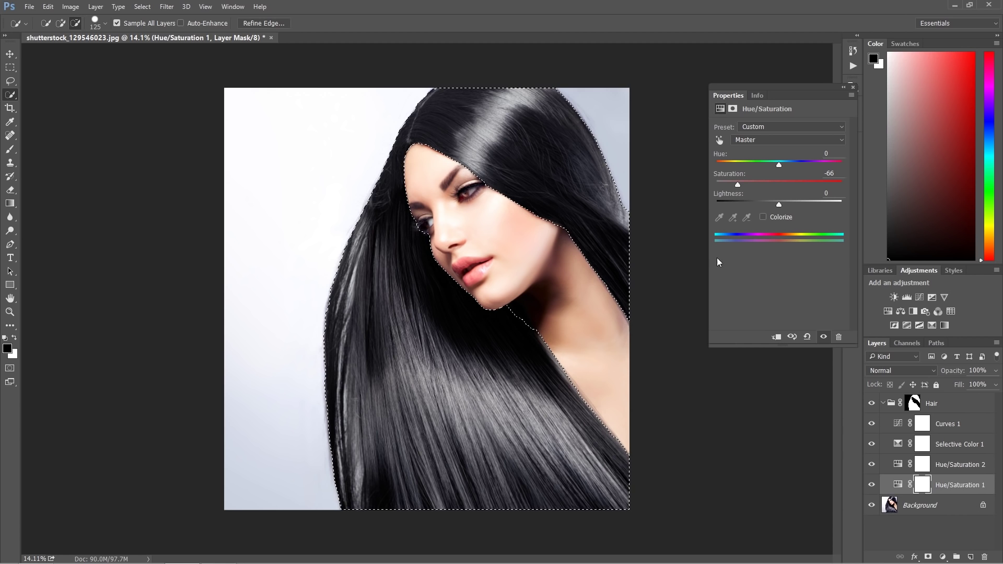
pyautogui.click(736, 184)
pyautogui.click(844, 88)
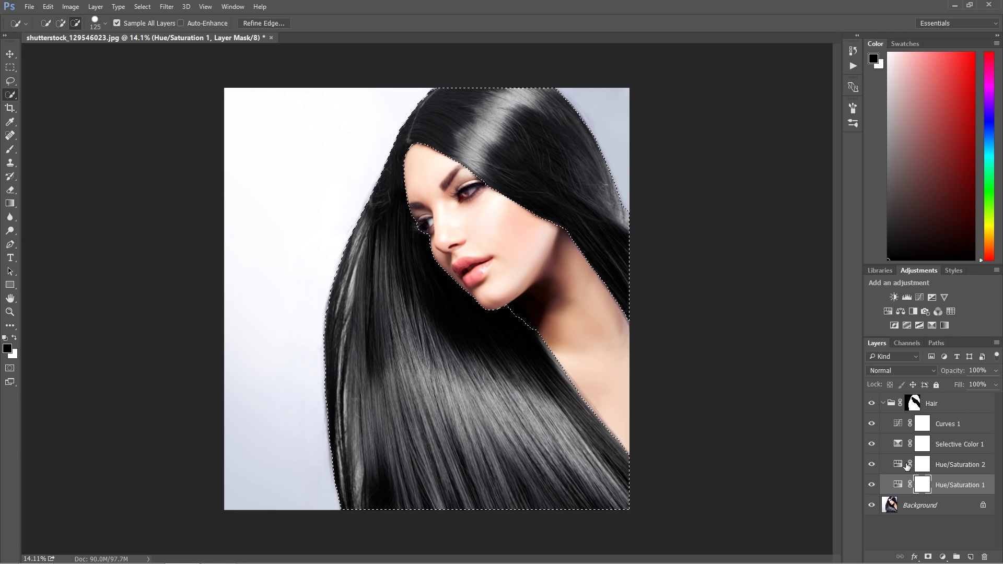
pyautogui.click(923, 467)
# Step: Colorize Hue/Saturation 2 at Hue 36 and Saturation 10 for a faint warm hair tint
pyautogui.doubleClick(923, 467)
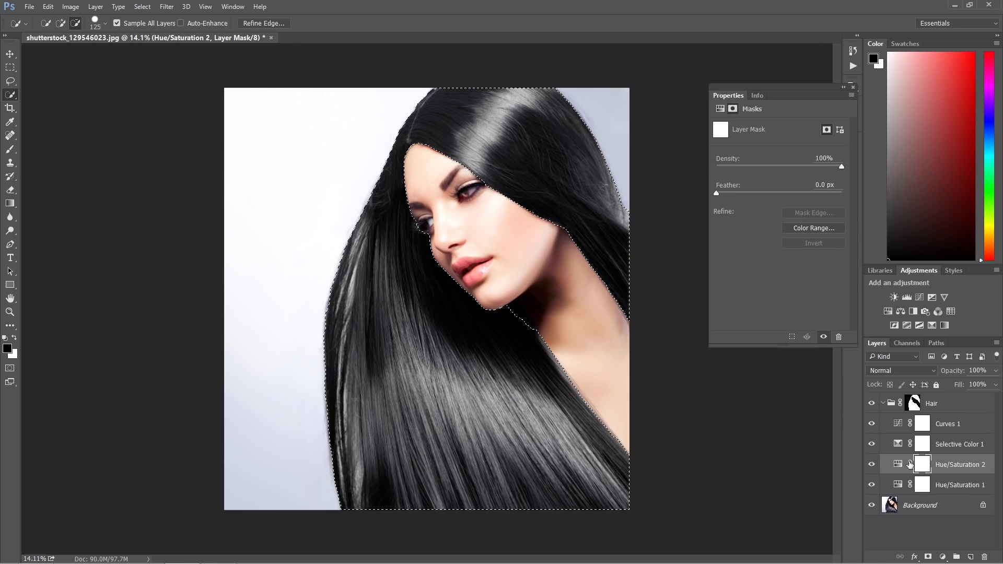
pyautogui.click(720, 109)
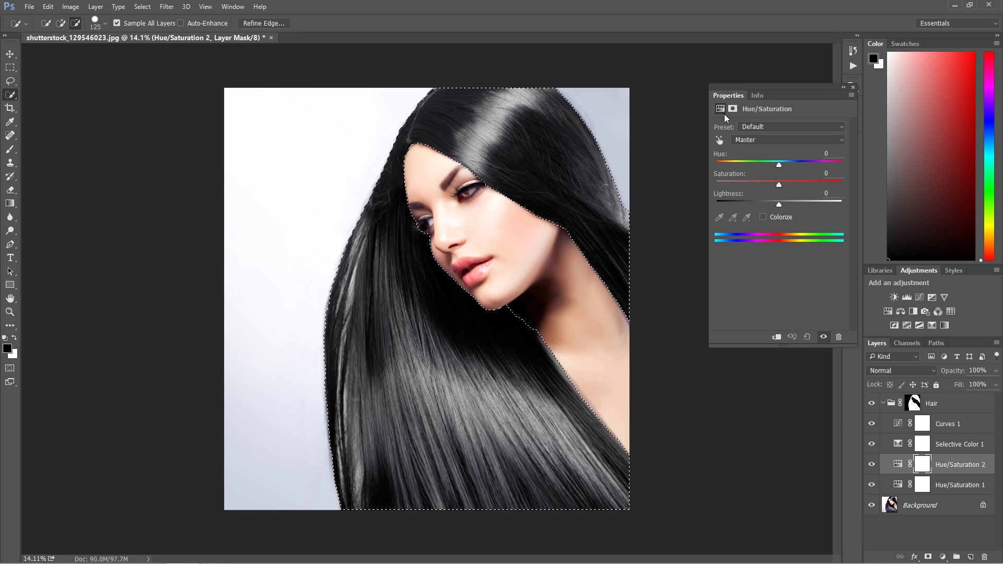
pyautogui.click(764, 217)
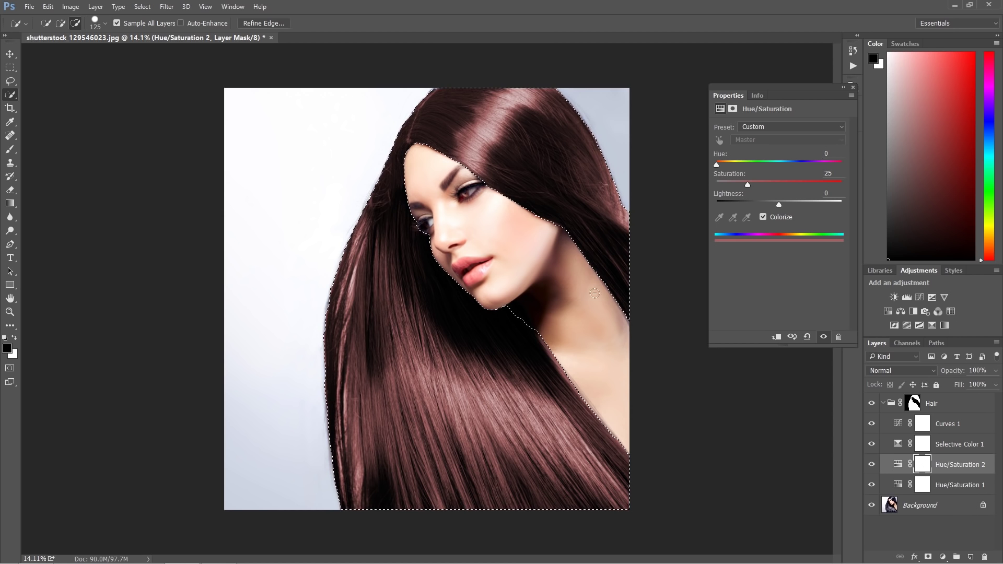
pyautogui.moveTo(719, 166); pyautogui.dragTo(838, 157)
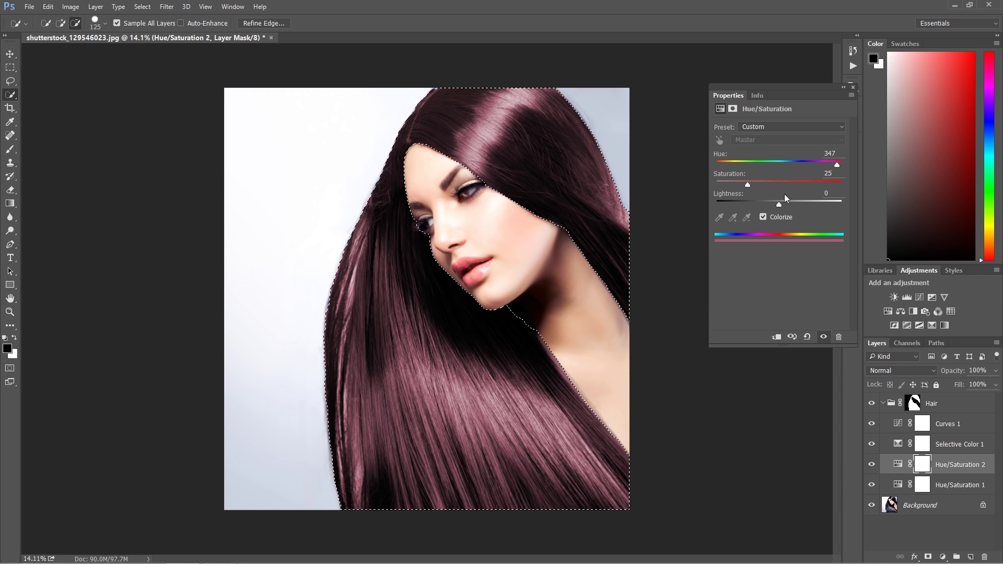
pyautogui.click(731, 163)
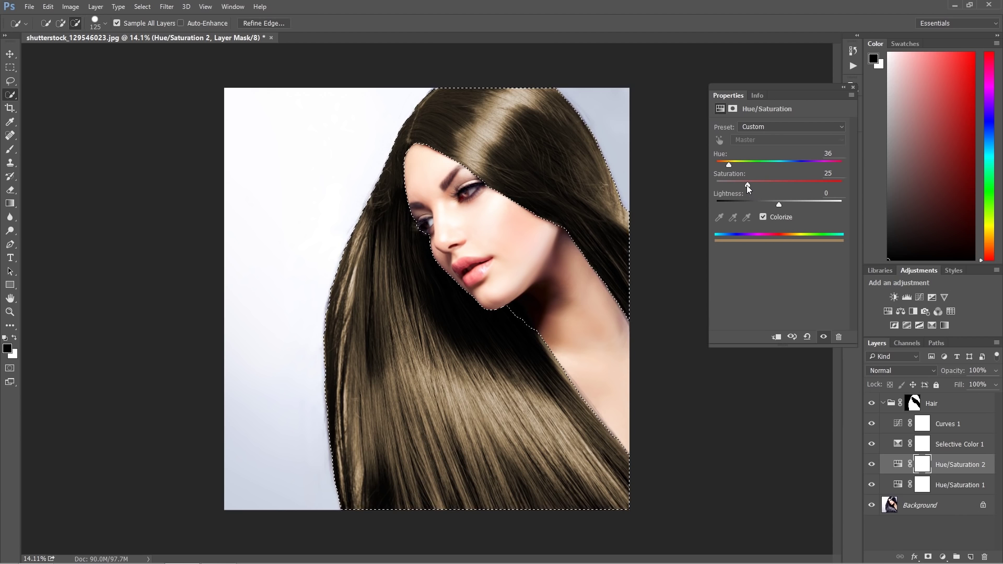
pyautogui.moveTo(747, 184); pyautogui.dragTo(780, 185)
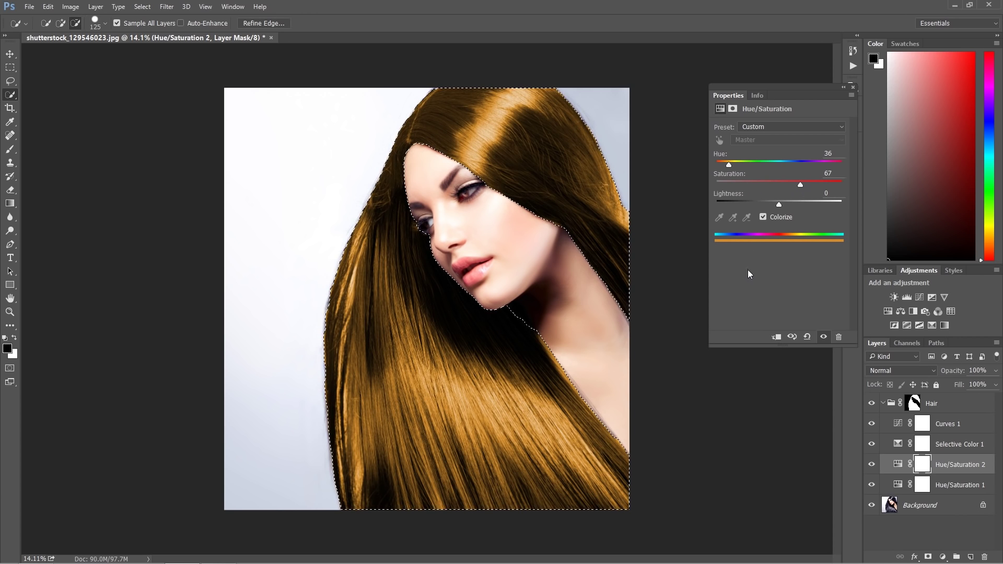
pyautogui.click(730, 184)
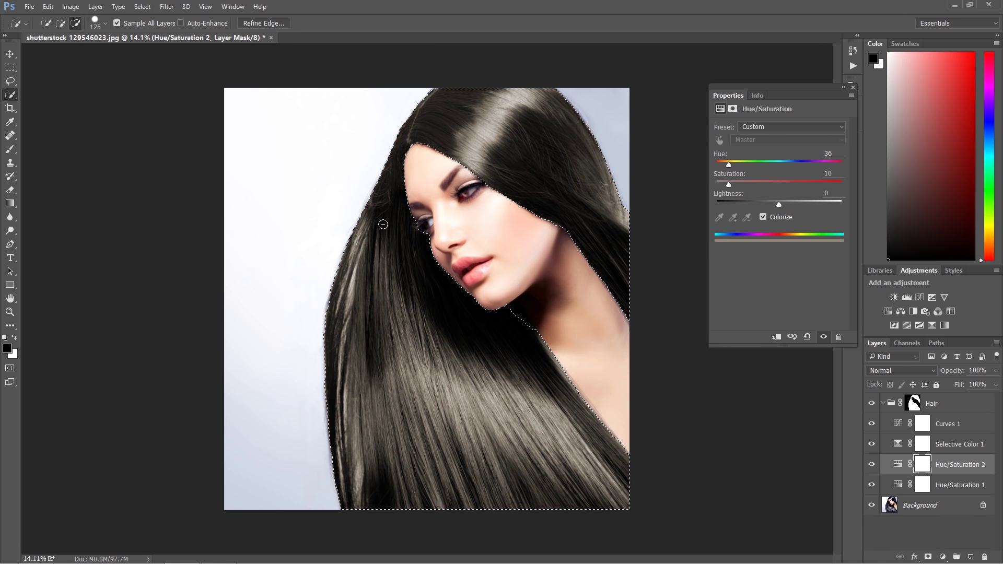
# Step: Deselect the hair, then set Hue/Saturation 2's Saturation to 25 and Lightness to -2
pyautogui.click(10, 67)
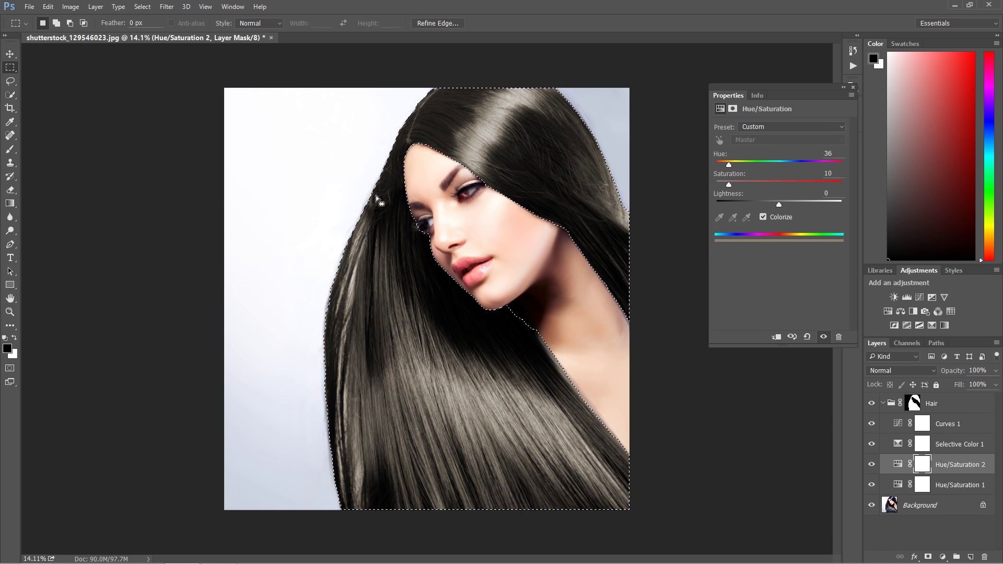
pyautogui.click(347, 141)
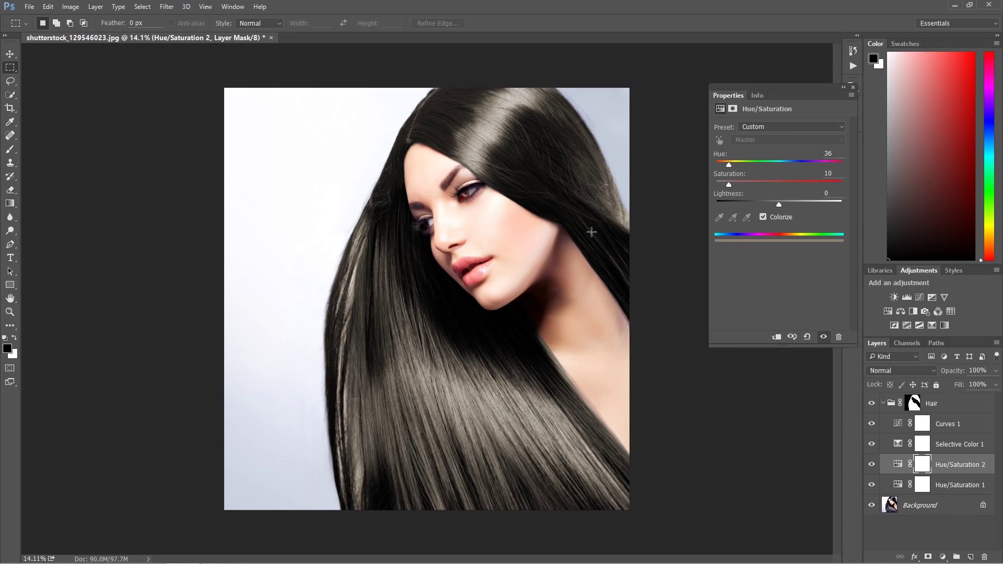
pyautogui.moveTo(730, 185); pyautogui.dragTo(843, 174)
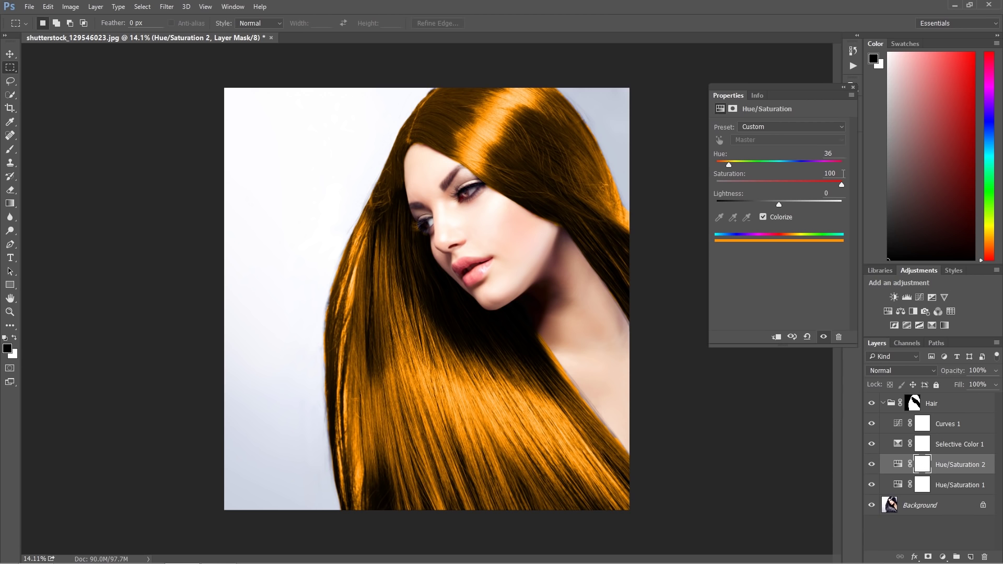
pyautogui.moveTo(842, 185); pyautogui.dragTo(740, 193)
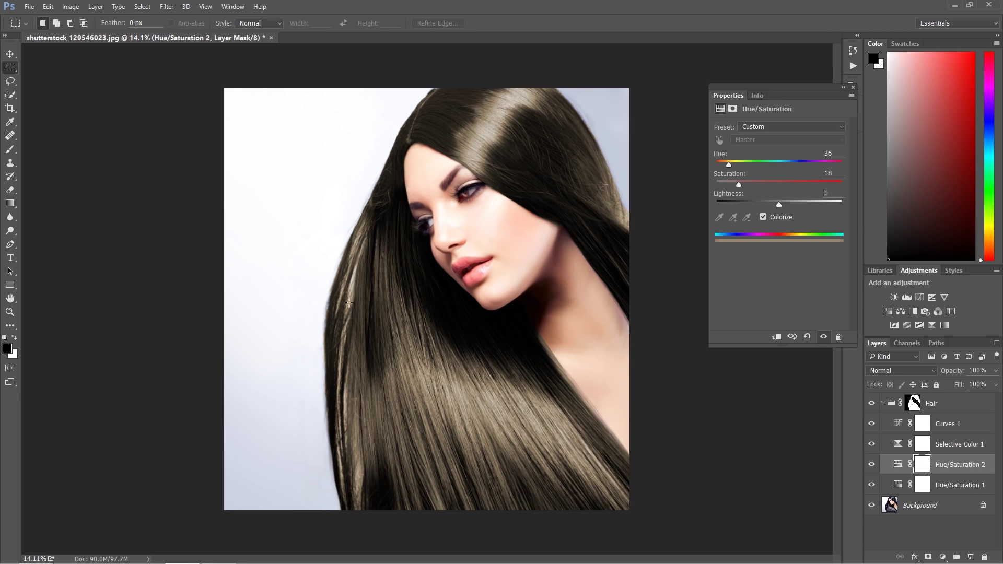
pyautogui.click(744, 184)
pyautogui.moveTo(774, 205)
pyautogui.mouseDown()
pyautogui.moveTo(766, 204)
pyautogui.moveTo(819, 215)
pyautogui.moveTo(776, 208)
pyautogui.mouseUp()
pyautogui.moveTo(777, 205); pyautogui.dragTo(779, 207)
pyautogui.click(920, 444)
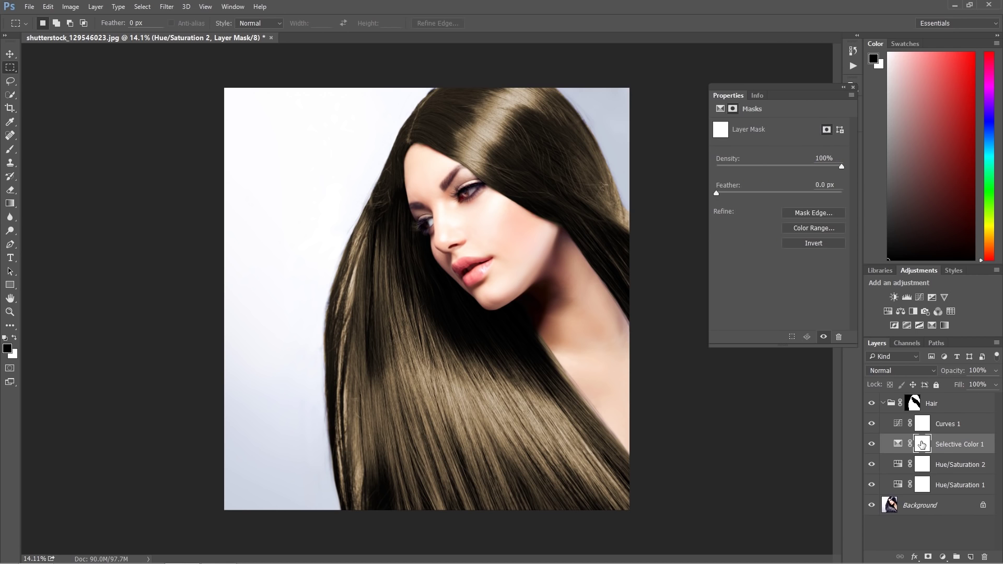
# Step: In Selective Color 1, switch to the Yellows range and pull its Yellow slider down
pyautogui.click(720, 109)
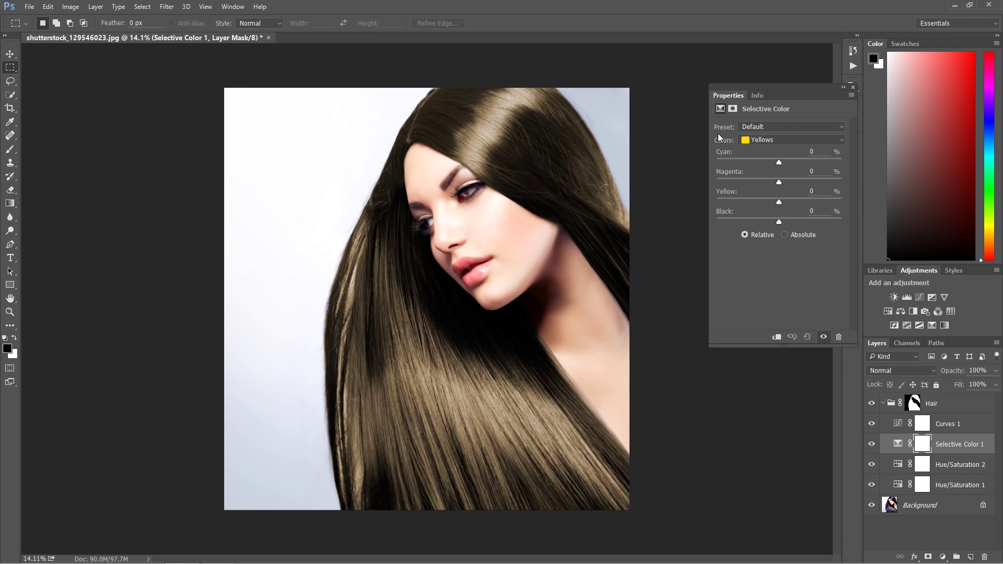
pyautogui.click(768, 139)
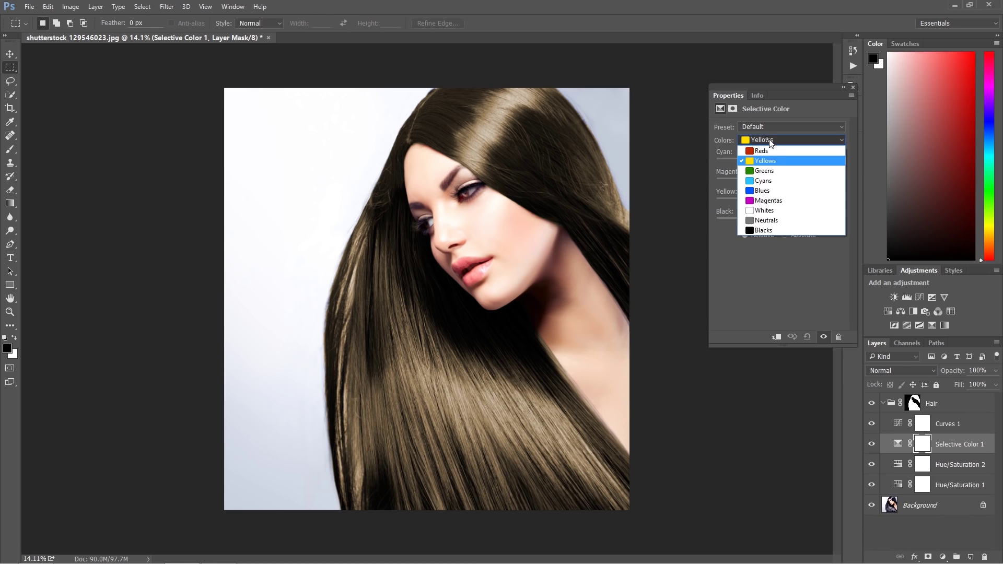
pyautogui.click(765, 220)
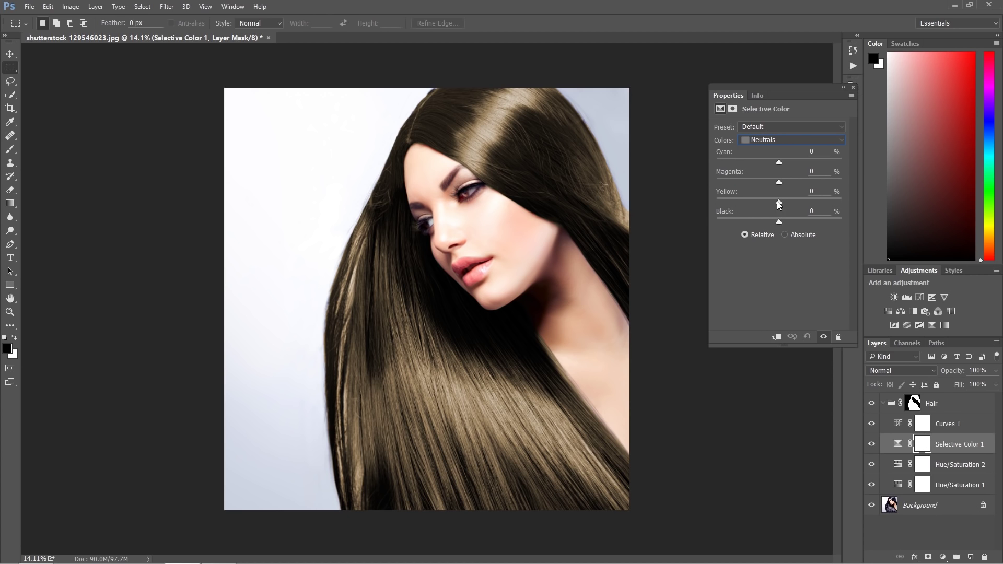
pyautogui.click(766, 139)
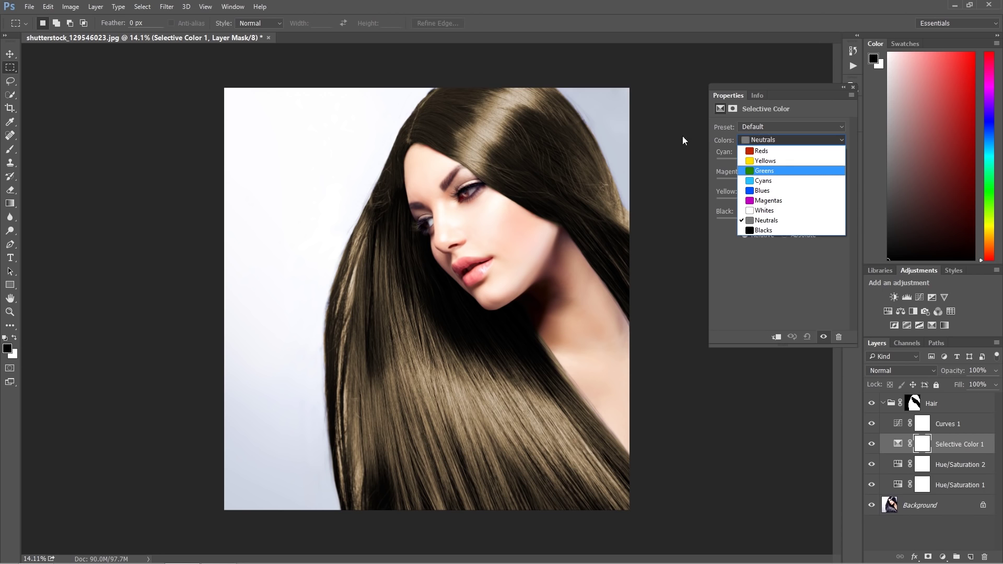
pyautogui.click(766, 160)
pyautogui.moveTo(779, 202); pyautogui.dragTo(750, 203)
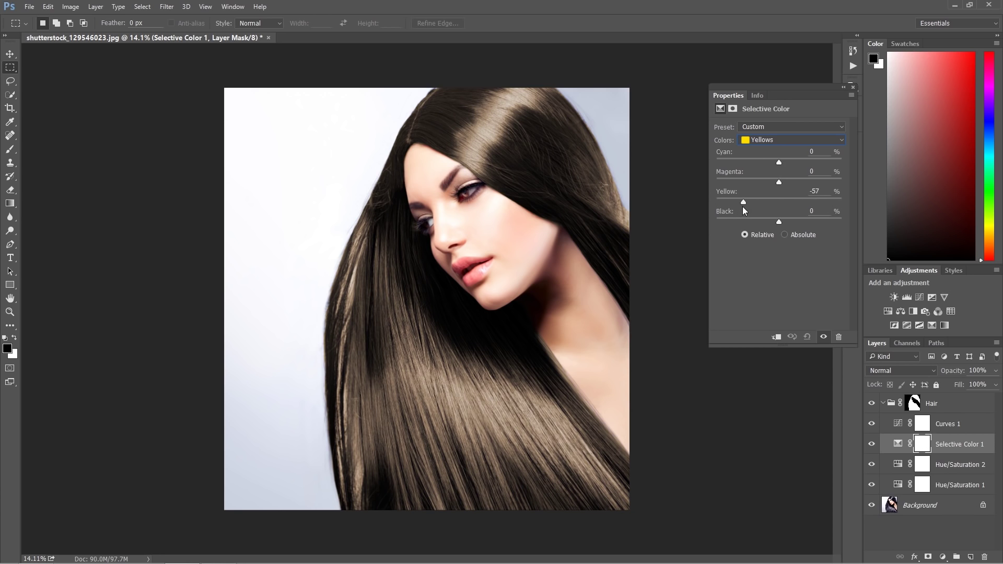
pyautogui.moveTo(743, 207); pyautogui.dragTo(742, 207)
pyautogui.moveTo(761, 202); pyautogui.dragTo(765, 203)
# Step: Set Neutrals to Cyan -10, Magenta +18, Yellow +2, then finish Yellows at Cyan -12, Magenta +42, Yellow -22
pyautogui.click(766, 141)
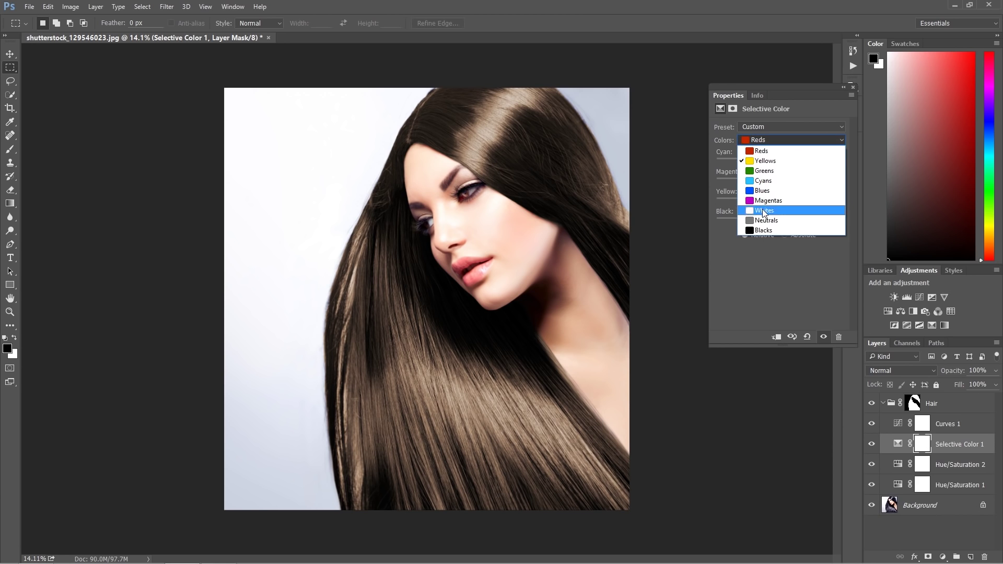
pyautogui.click(767, 218)
pyautogui.moveTo(780, 203)
pyautogui.mouseDown()
pyautogui.moveTo(751, 200)
pyautogui.moveTo(782, 201)
pyautogui.moveTo(759, 183)
pyautogui.moveTo(785, 187)
pyautogui.moveTo(759, 161)
pyautogui.moveTo(790, 185)
pyautogui.moveTo(769, 202)
pyautogui.moveTo(784, 202)
pyautogui.mouseUp()
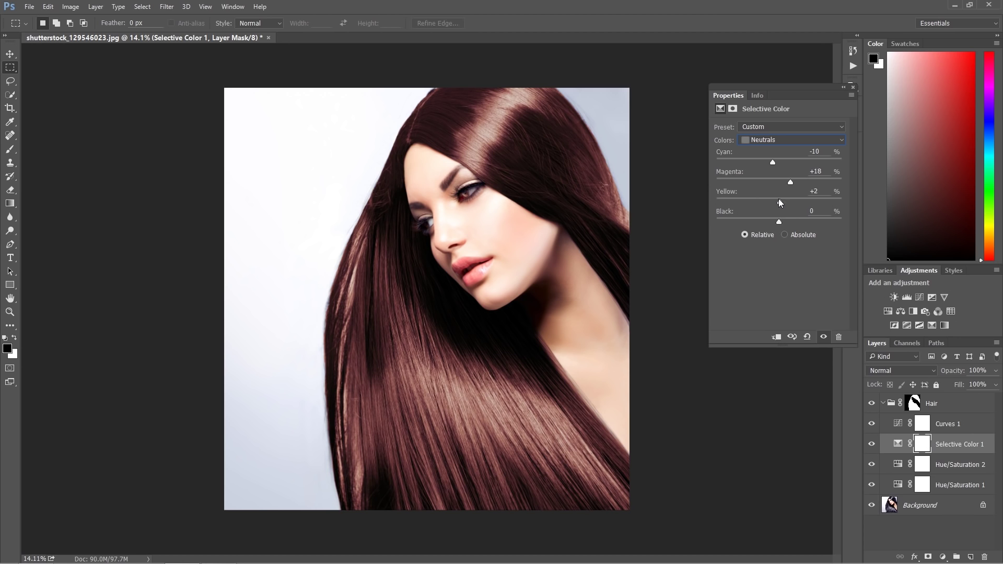
pyautogui.click(771, 140)
pyautogui.click(768, 155)
pyautogui.moveTo(789, 165); pyautogui.dragTo(758, 180)
pyautogui.moveTo(787, 199); pyautogui.dragTo(766, 187)
pyautogui.doubleClick(922, 424)
# Step: Bend Curves 1's Red channel upward, raising input 68 to output 89 for redder hair
pyautogui.click(721, 109)
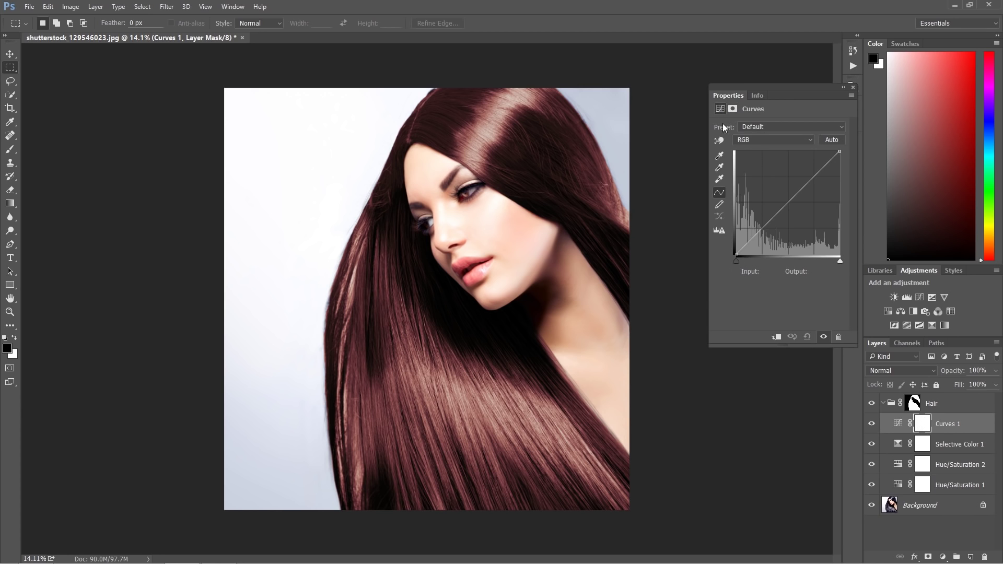
pyautogui.click(768, 140)
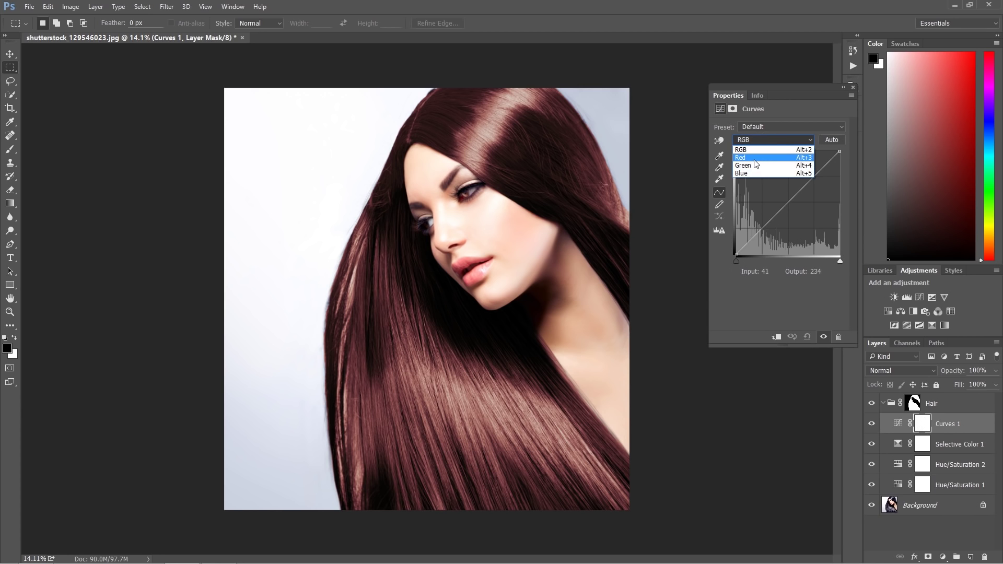
pyautogui.click(754, 158)
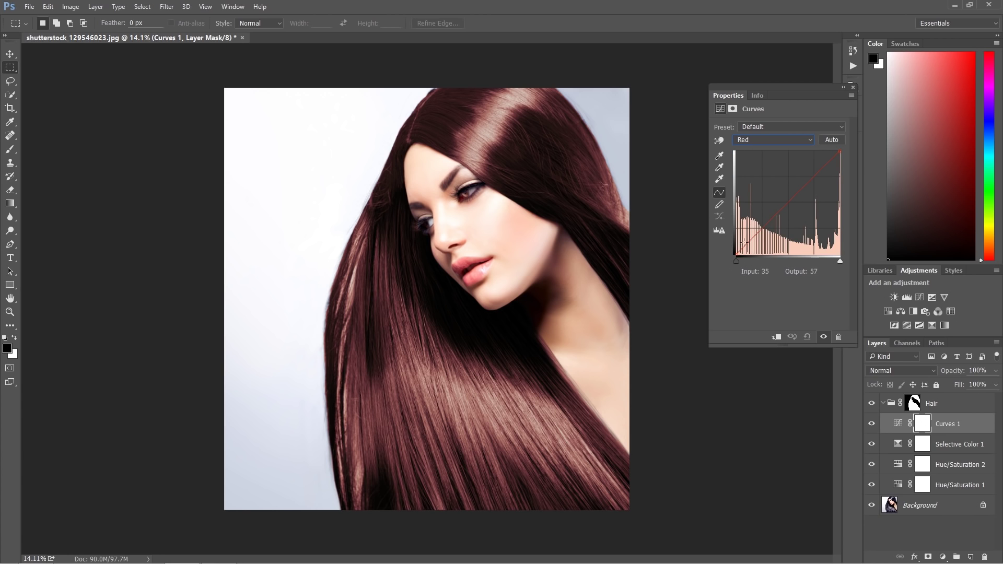
pyautogui.moveTo(736, 254)
pyautogui.mouseDown()
pyautogui.moveTo(732, 236)
pyautogui.moveTo(727, 243)
pyautogui.moveTo(759, 212)
pyautogui.moveTo(736, 268)
pyautogui.mouseUp()
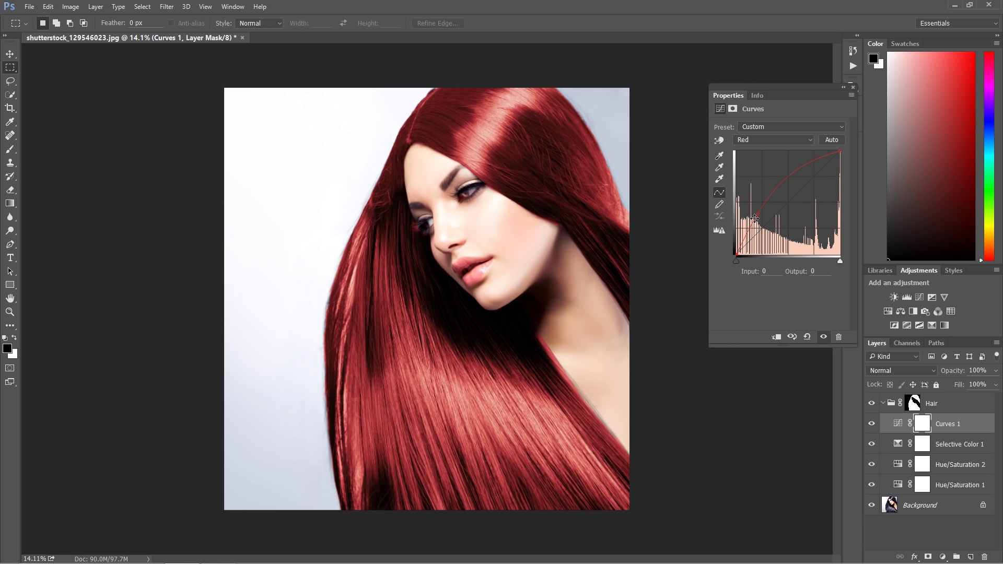
pyautogui.moveTo(758, 215); pyautogui.dragTo(764, 218)
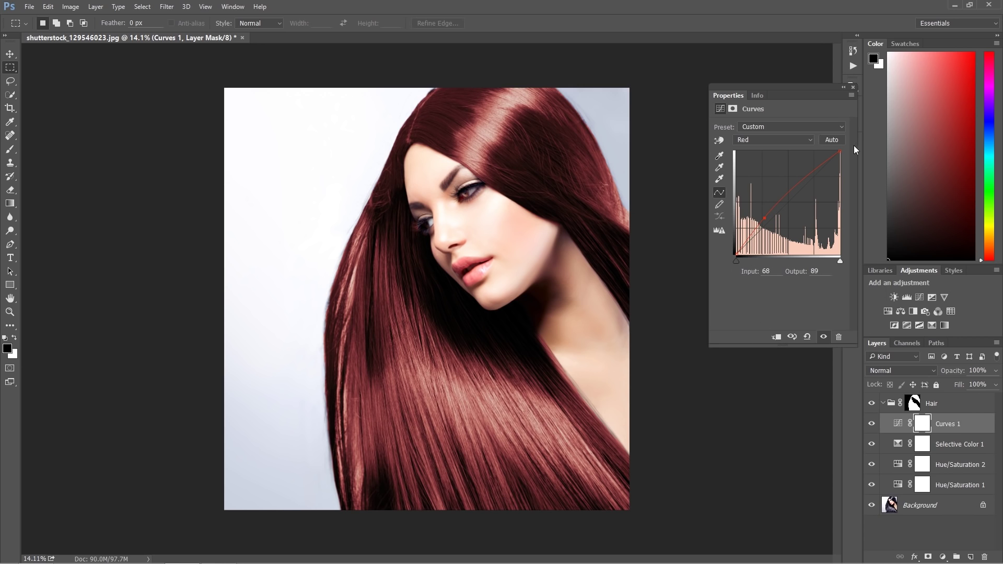
# Step: Set Curves 1 opacity to 70% and Selective Color 1 opacity to 94%
pyautogui.click(854, 94)
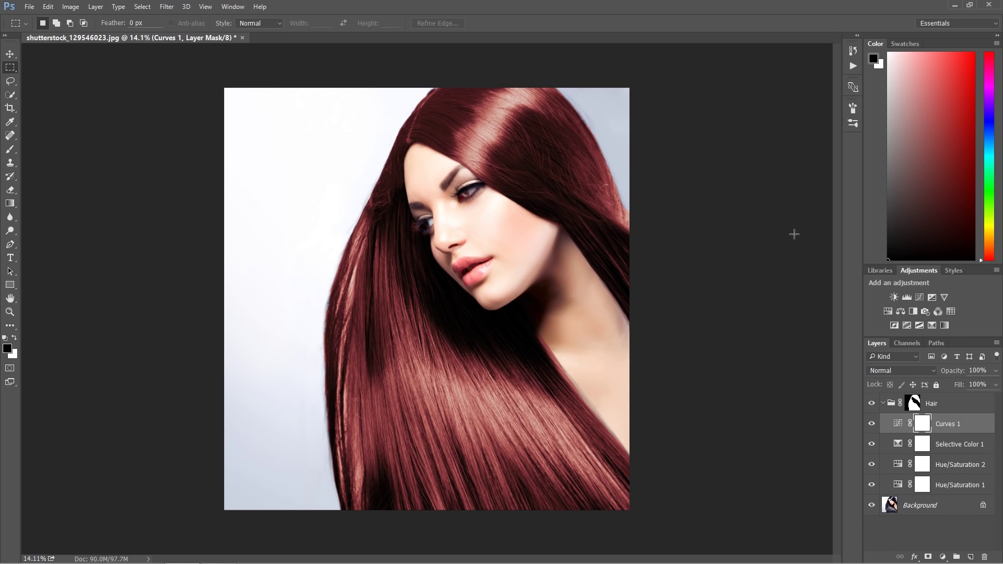
pyautogui.moveTo(953, 375); pyautogui.dragTo(939, 375)
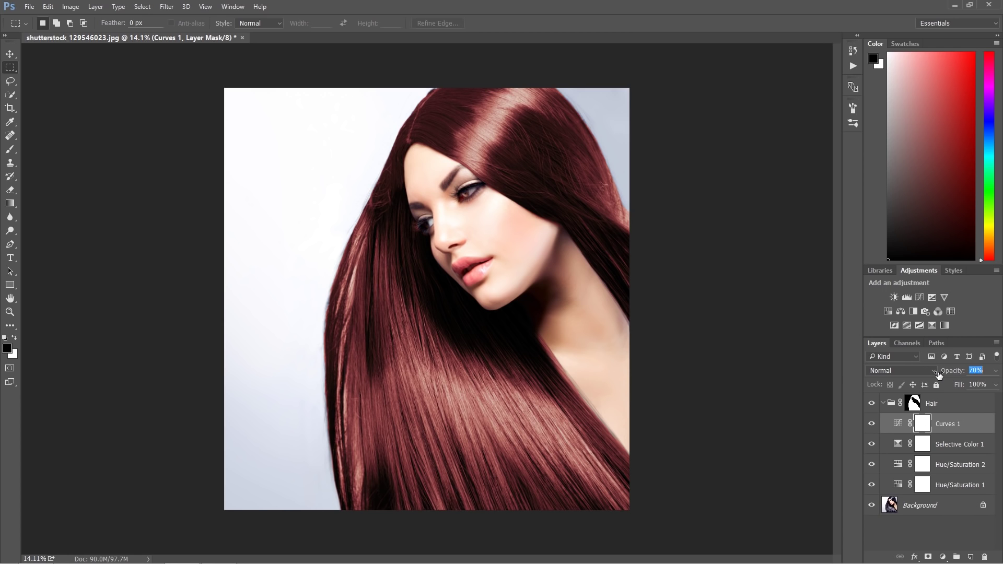
pyautogui.click(946, 447)
pyautogui.moveTo(954, 367)
pyautogui.mouseDown()
pyautogui.moveTo(937, 371)
pyautogui.moveTo(961, 372)
pyautogui.mouseUp()
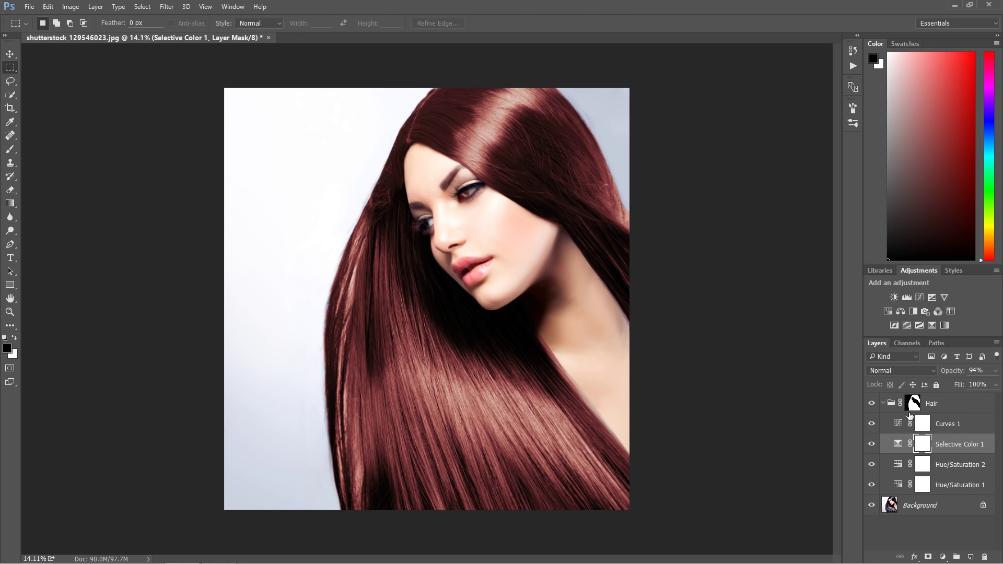
pyautogui.click(946, 424)
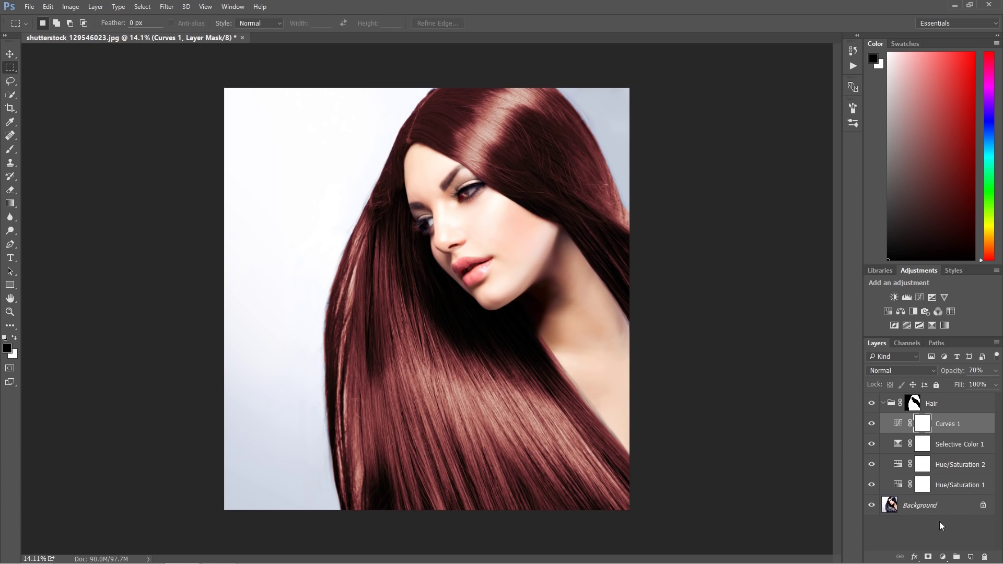
pyautogui.click(943, 557)
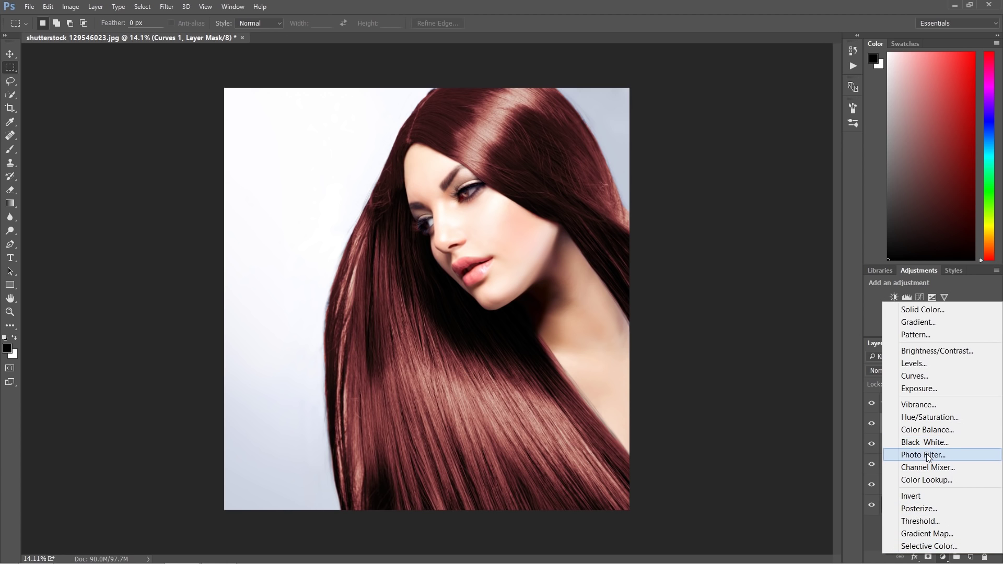
# Step: Add a Color Balance layer with Red +27 and Green +11 at 58% opacity, plus a new empty layer
pyautogui.click(928, 430)
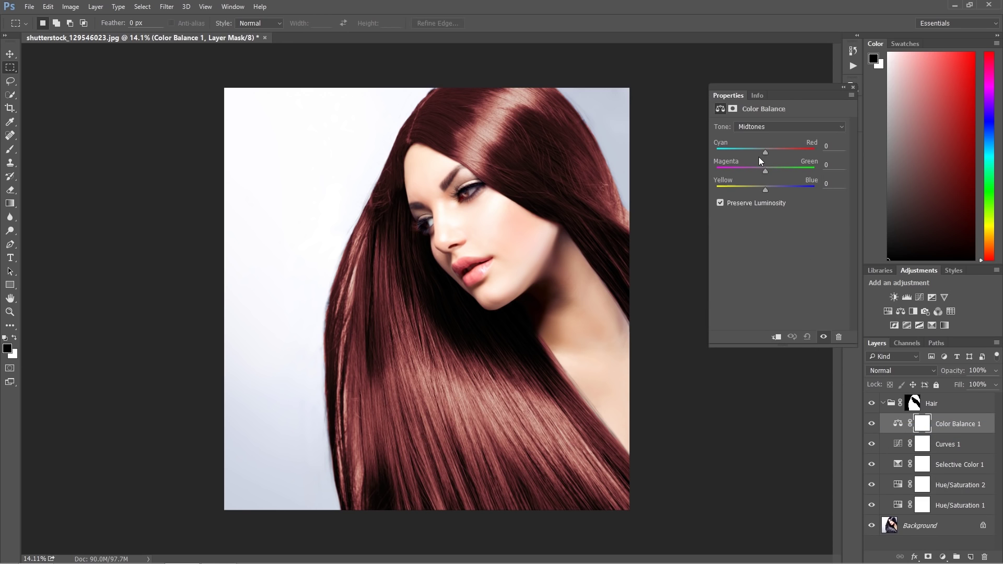
pyautogui.moveTo(766, 154); pyautogui.dragTo(778, 174)
pyautogui.moveTo(778, 170)
pyautogui.mouseDown()
pyautogui.moveTo(766, 170)
pyautogui.moveTo(778, 155)
pyautogui.mouseUp()
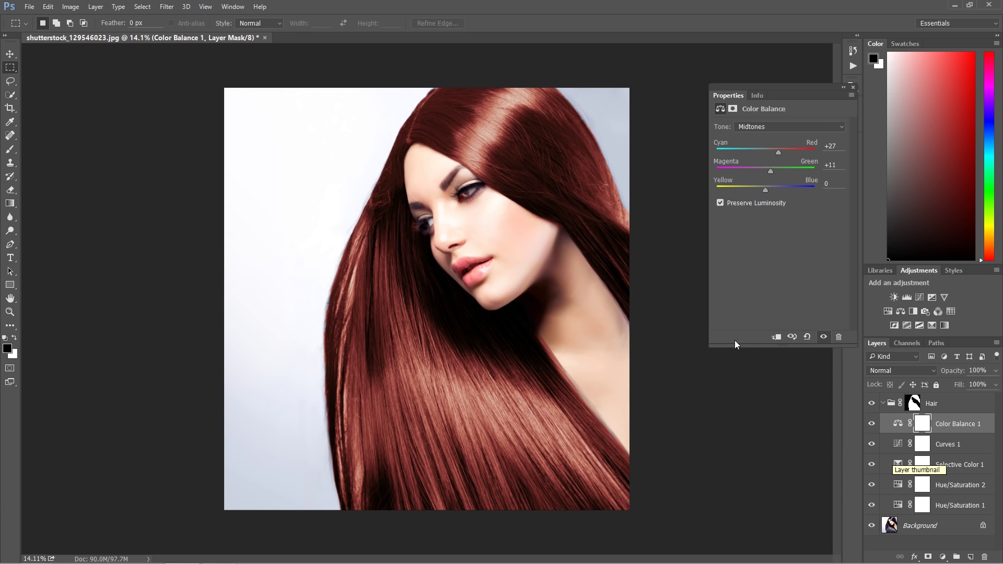
pyautogui.click(851, 88)
pyautogui.moveTo(947, 376); pyautogui.dragTo(935, 376)
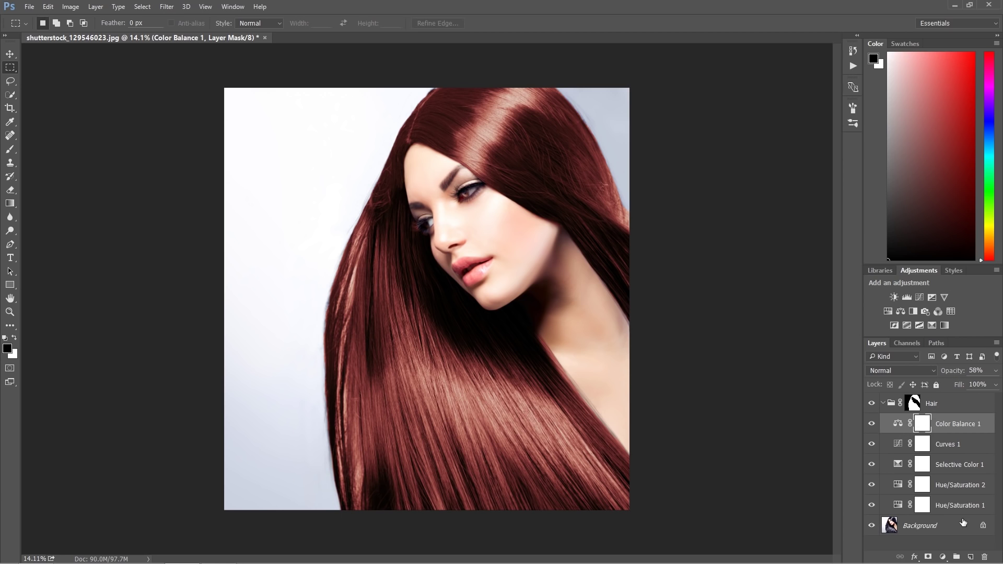
pyautogui.click(971, 558)
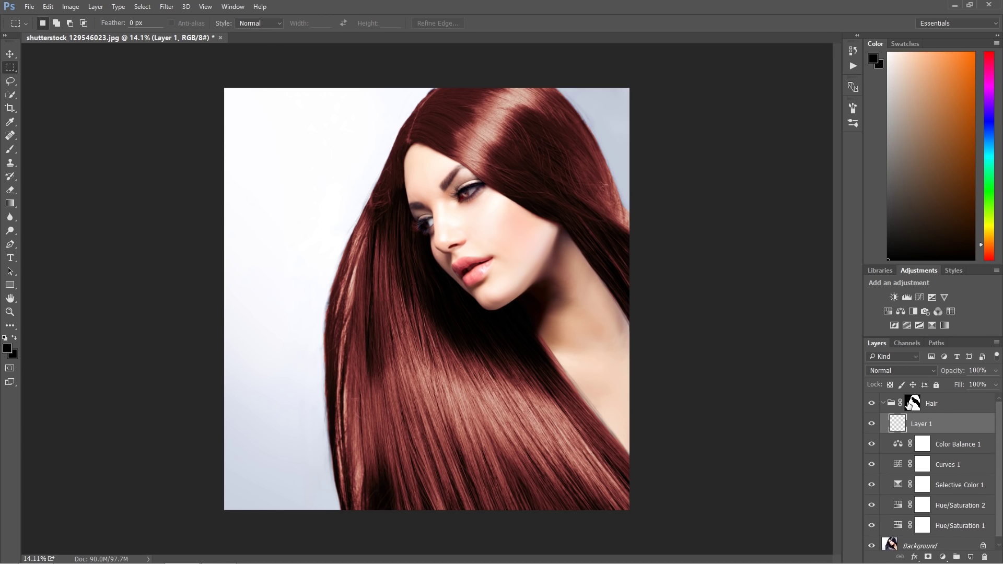
# Step: Set the new Layer 1's blend mode to Color
pyautogui.click(906, 371)
pyautogui.click(900, 352)
pyautogui.click(10, 150)
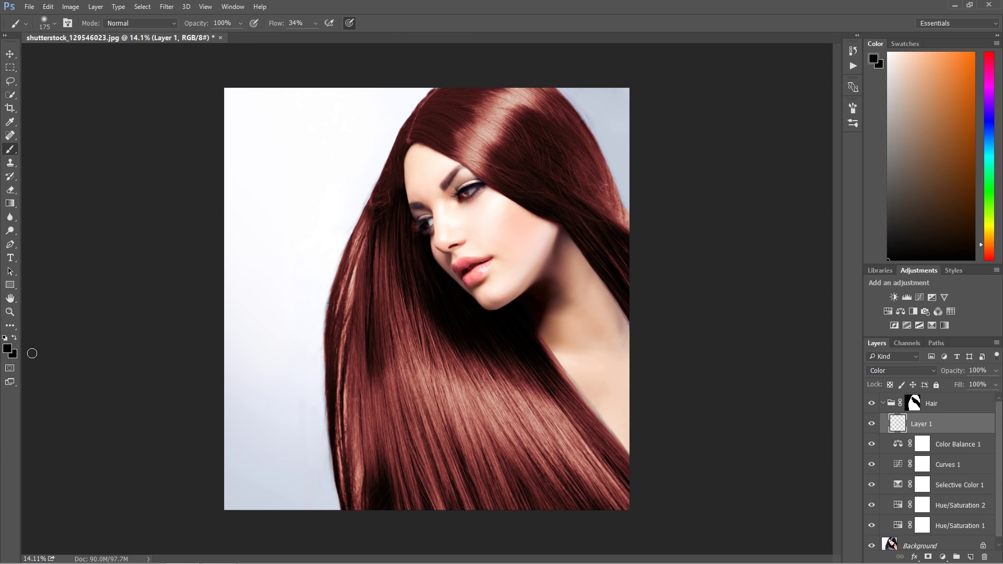
# Step: Pick blue as the foreground paint colour in the Color Picker
pyautogui.click(7, 349)
pyautogui.click(652, 112)
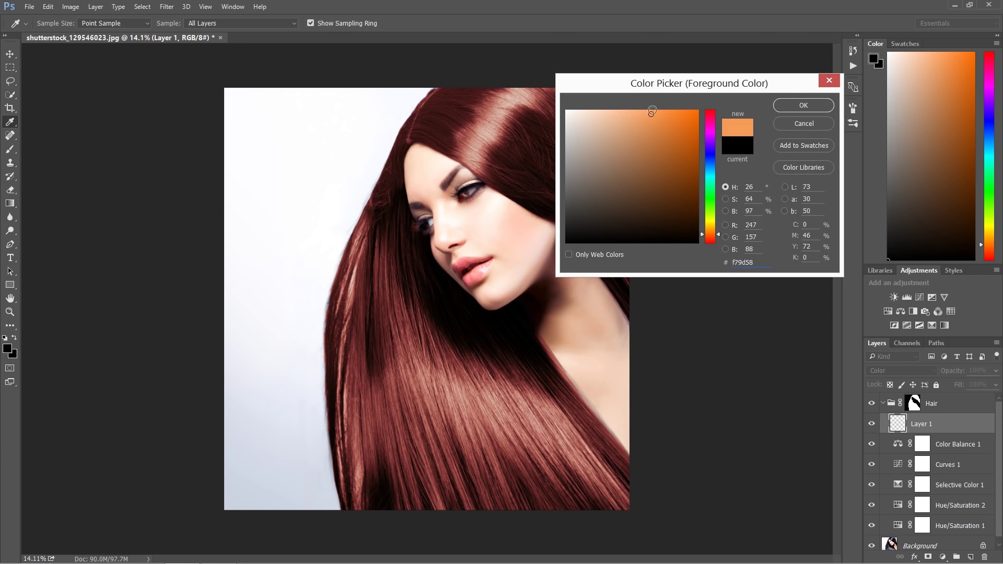
pyautogui.moveTo(652, 111); pyautogui.dragTo(677, 139)
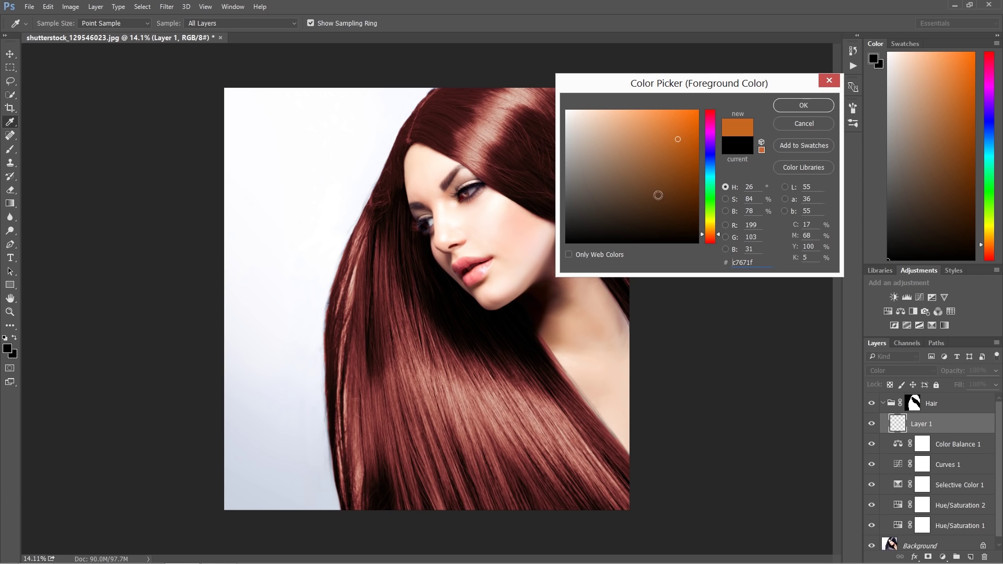
pyautogui.click(699, 111)
pyautogui.click(712, 153)
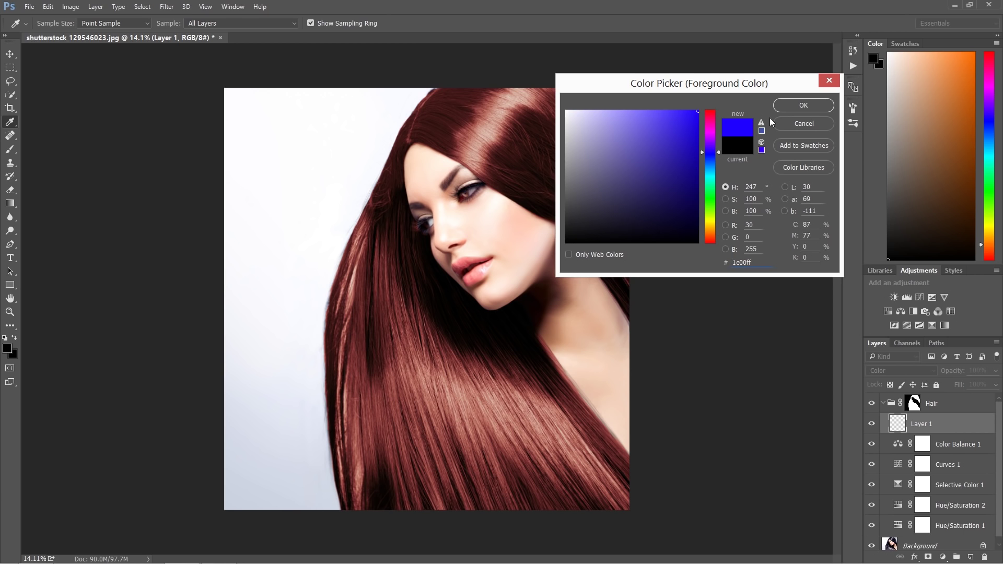
pyautogui.click(822, 108)
# Step: Enlarge the brush to 500, paint a trial blue stroke down the hair, then undo it
pyautogui.press('b')
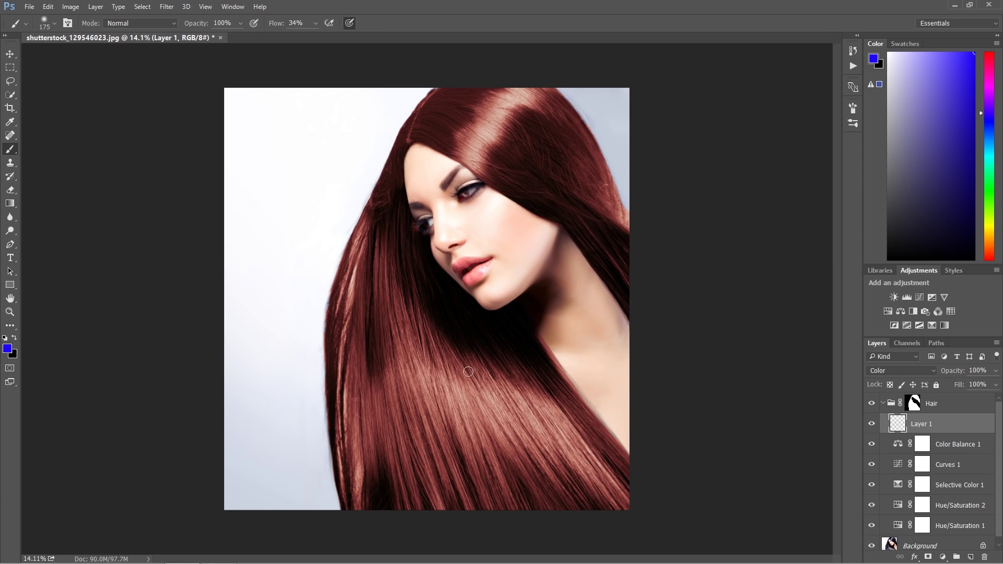
pyautogui.press(']')
pyautogui.press(']')
pyautogui.press(']')
pyautogui.press(']')
pyautogui.press(']')
pyautogui.moveTo(405, 290)
pyautogui.mouseDown()
pyautogui.moveTo(440, 456)
pyautogui.moveTo(419, 372)
pyautogui.moveTo(436, 377)
pyautogui.moveTo(438, 396)
pyautogui.moveTo(448, 391)
pyautogui.moveTo(524, 475)
pyautogui.moveTo(420, 359)
pyautogui.moveTo(434, 420)
pyautogui.moveTo(484, 535)
pyautogui.mouseUp()
pyautogui.hotkey('ctrl', 'z')
# Step: Set Layer 1 to Soft Light blending and make white the foreground colour
pyautogui.click(901, 368)
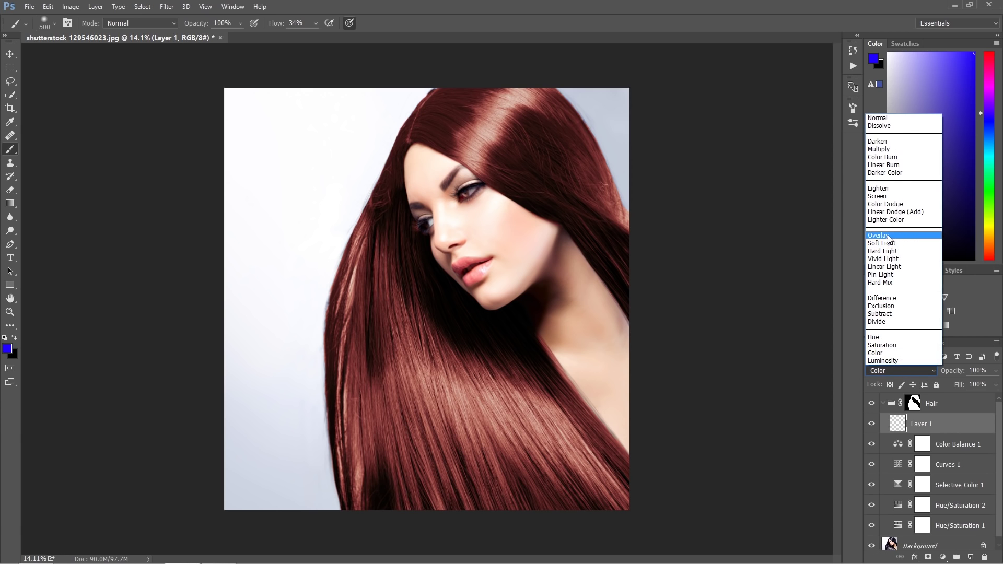
pyautogui.click(889, 243)
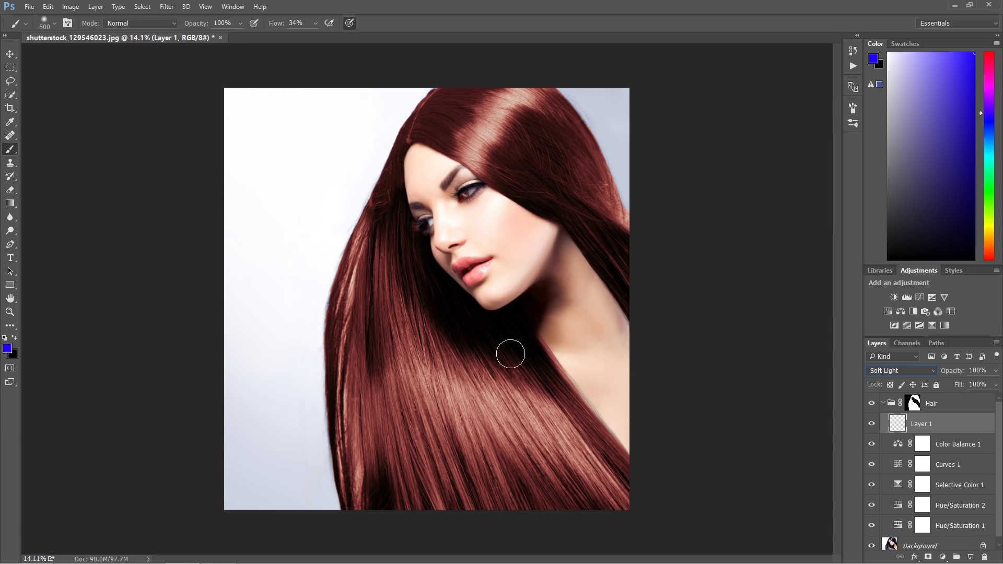
pyautogui.click(7, 349)
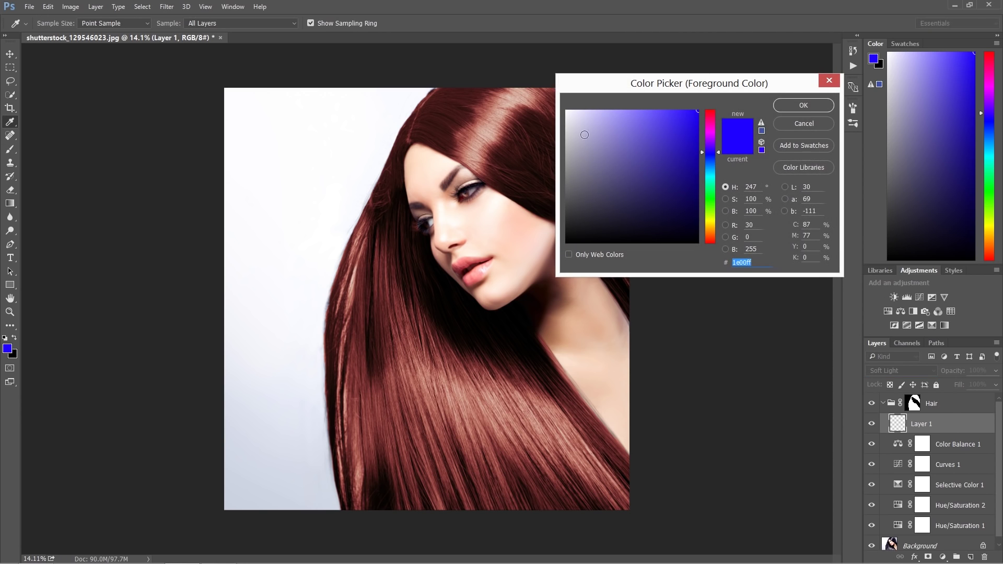
pyautogui.moveTo(582, 134); pyautogui.dragTo(566, 111)
pyautogui.click(803, 106)
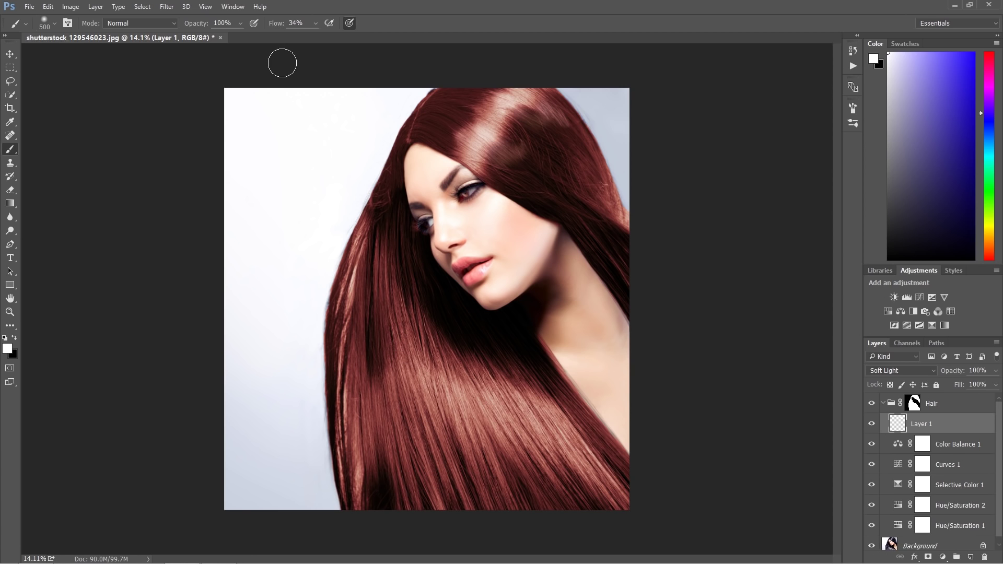
# Step: Lower brush flow to 6% and brush faint white shine over the hair and near the neck
pyautogui.hotkey('ctrl', 'z')
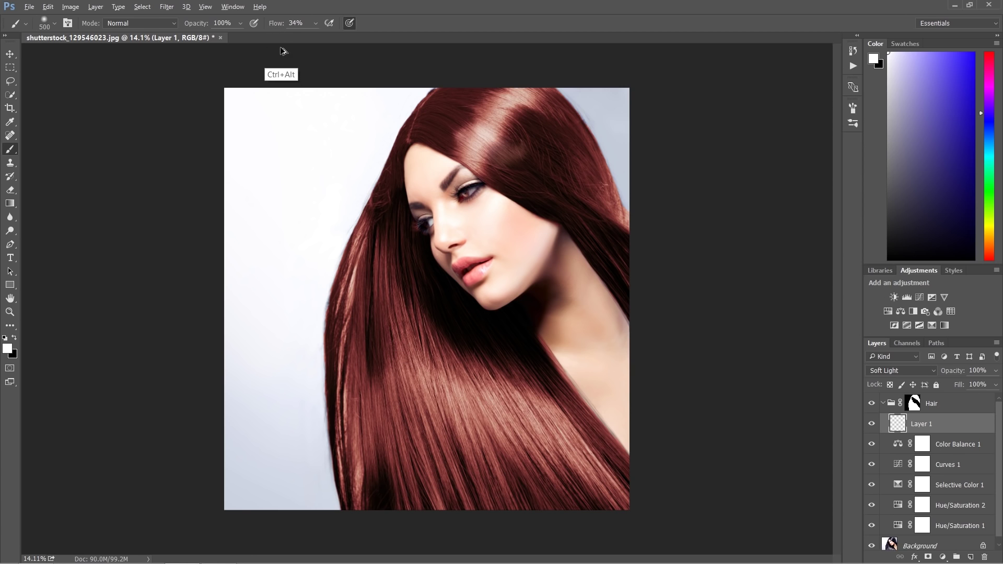
pyautogui.hotkey('ctrl', 'alt', 'z')
pyautogui.moveTo(271, 29); pyautogui.dragTo(264, 29)
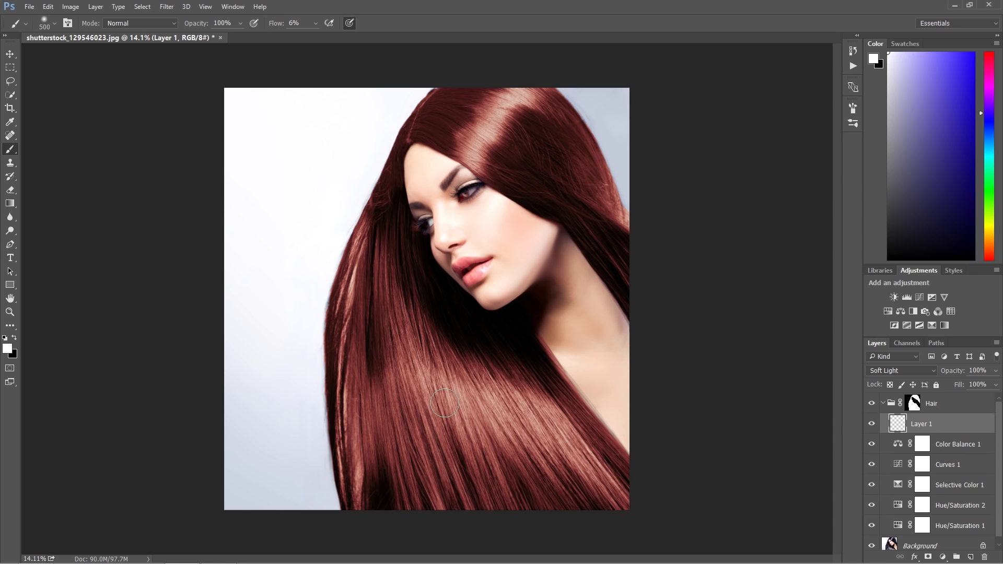
pyautogui.moveTo(510, 464)
pyautogui.mouseDown()
pyautogui.moveTo(567, 499)
pyautogui.moveTo(613, 491)
pyautogui.moveTo(369, 307)
pyautogui.mouseUp()
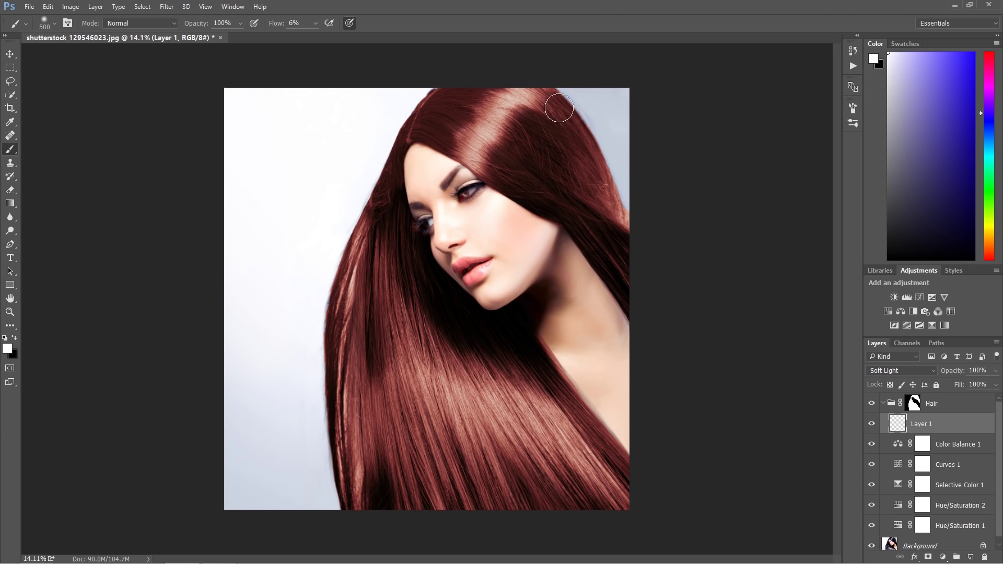
pyautogui.moveTo(604, 247)
pyautogui.mouseDown()
pyautogui.moveTo(636, 315)
pyautogui.moveTo(600, 308)
pyautogui.mouseUp()
# Step: Collapse the Hair group, zoom into the left hair edge, and target its mask with white at brush size 90
pyautogui.click(883, 405)
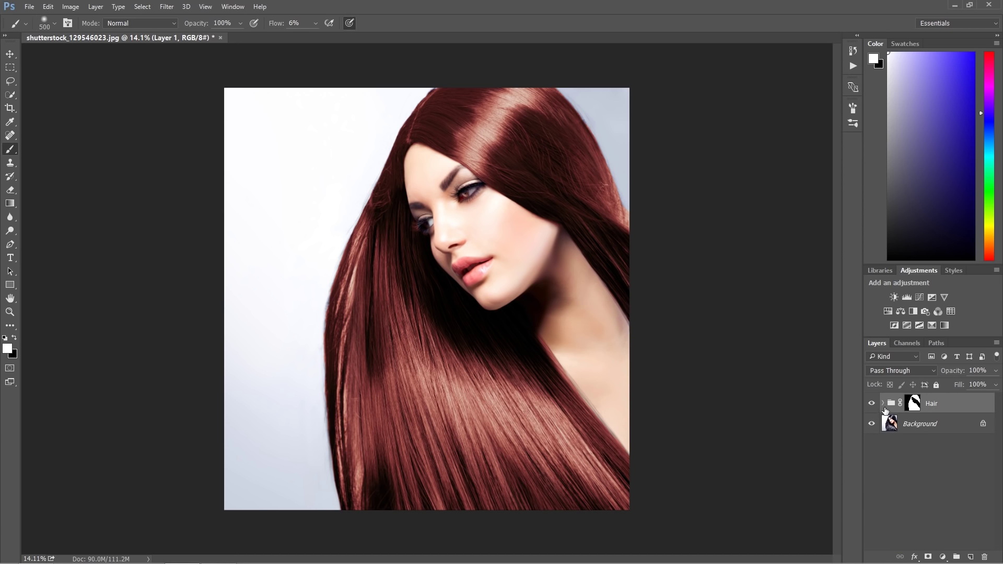
pyautogui.hotkey('ctrl', 'space')
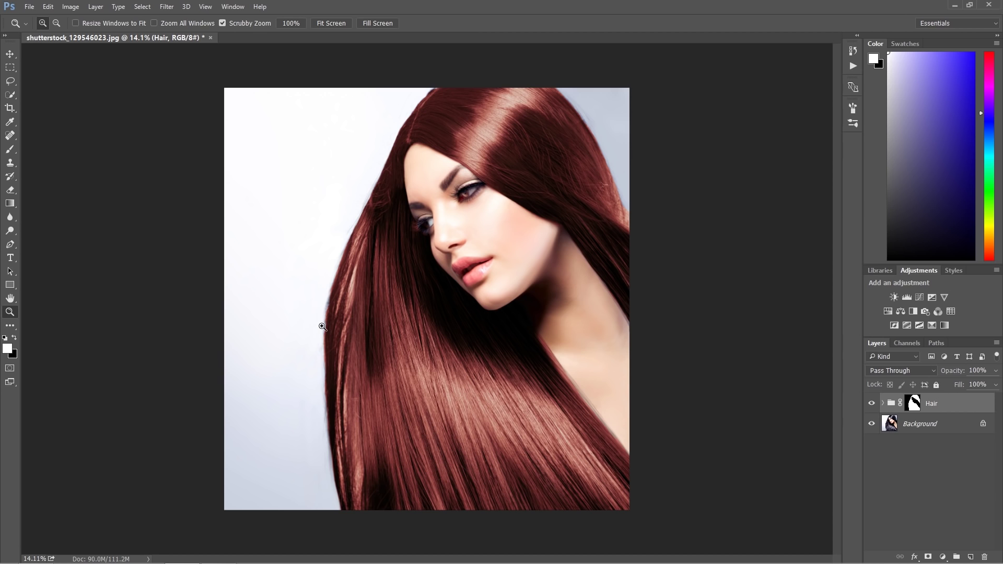
pyautogui.moveTo(320, 325); pyautogui.dragTo(371, 331)
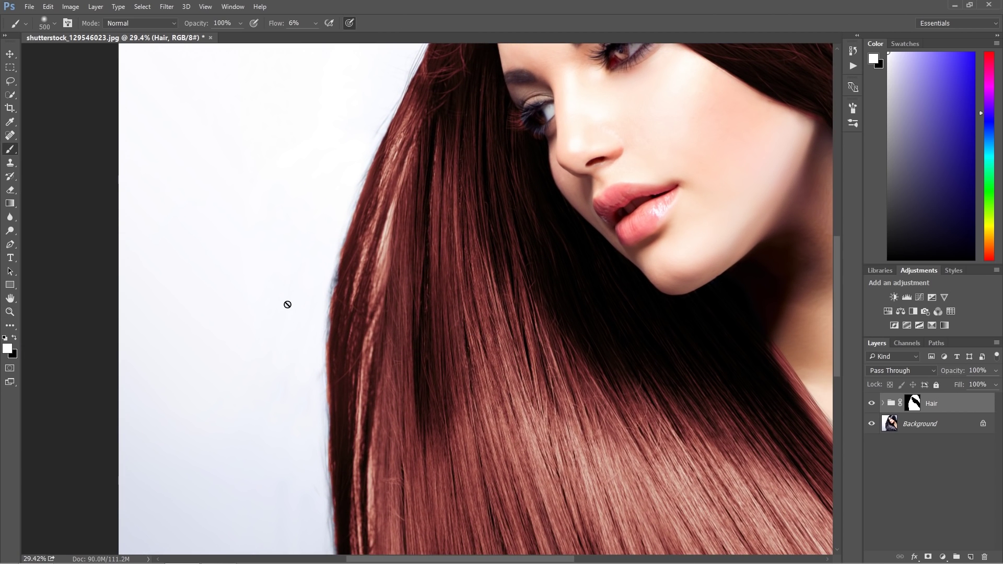
pyautogui.click(920, 404)
pyautogui.press('x')
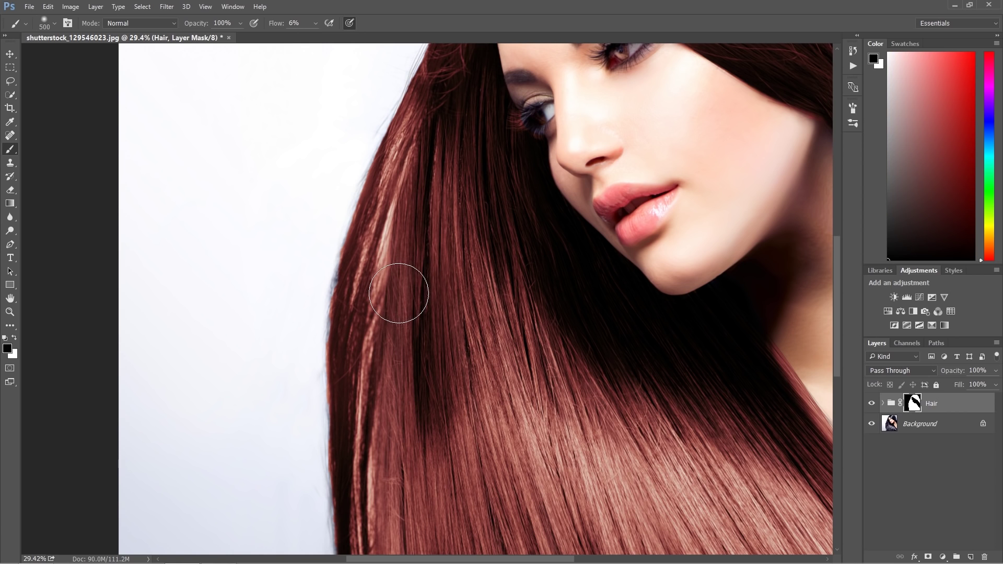
pyautogui.press('x')
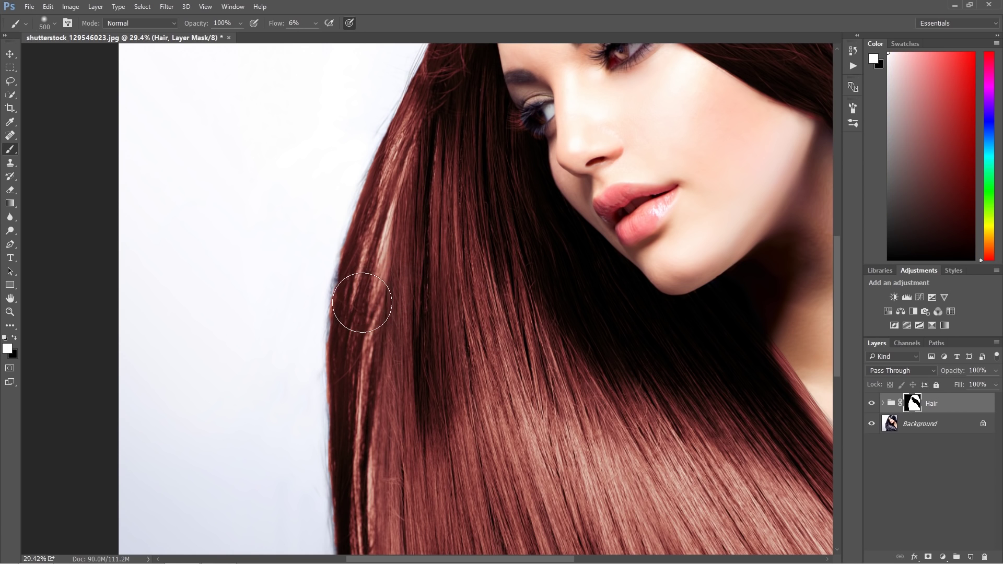
pyautogui.press('[')
pyautogui.press('[')
pyautogui.press('[')
pyautogui.press('[')
pyautogui.press('[')
pyautogui.press('[')
pyautogui.press('[')
pyautogui.press('[')
pyautogui.press('[')
# Step: Brush white on the mask down the left hair edge, then shrink the brush slightly
pyautogui.moveTo(343, 268)
pyautogui.mouseDown()
pyautogui.moveTo(337, 289)
pyautogui.moveTo(347, 251)
pyautogui.moveTo(331, 321)
pyautogui.moveTo(342, 266)
pyautogui.moveTo(332, 423)
pyautogui.moveTo(332, 407)
pyautogui.mouseUp()
pyautogui.scroll(-5, 298, 313)
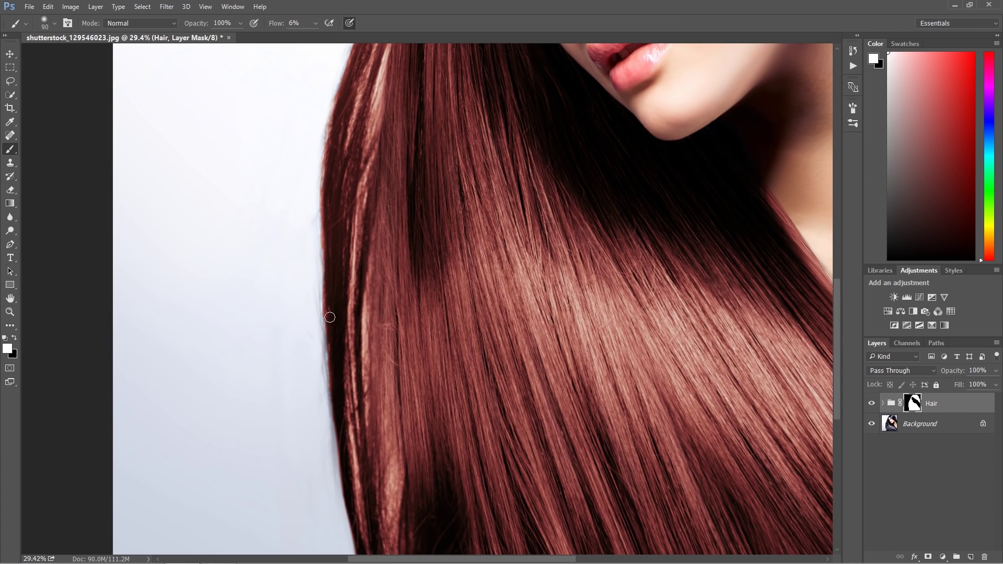
pyautogui.moveTo(330, 317)
pyautogui.mouseDown()
pyautogui.moveTo(329, 357)
pyautogui.moveTo(324, 303)
pyautogui.moveTo(328, 377)
pyautogui.mouseUp()
pyautogui.moveTo(307, 417)
pyautogui.mouseDown()
pyautogui.moveTo(288, 331)
pyautogui.moveTo(296, 405)
pyautogui.mouseUp()
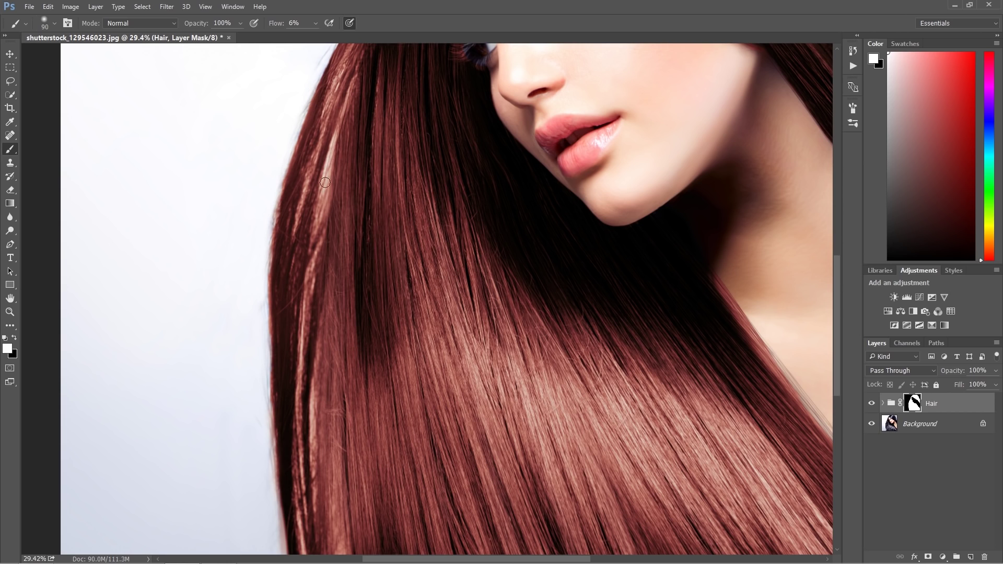
pyautogui.press('[')
pyautogui.press('[')
# Step: Switch to black, paint on the Hair mask along the upper hair edge, then zoom out to the whole photo
pyautogui.press('x')
pyautogui.moveTo(280, 376); pyautogui.dragTo(275, 327)
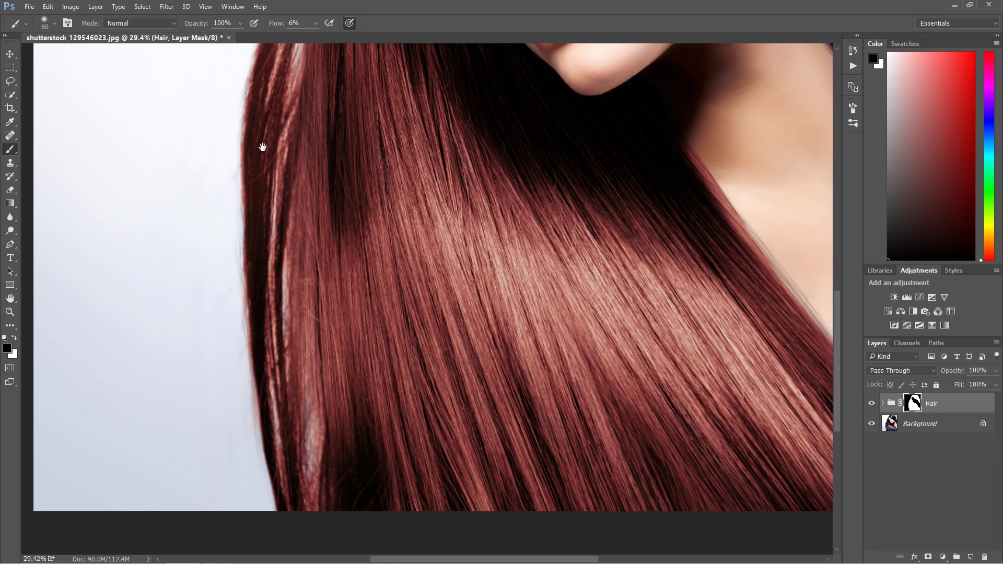
pyautogui.moveTo(262, 146); pyautogui.dragTo(274, 257)
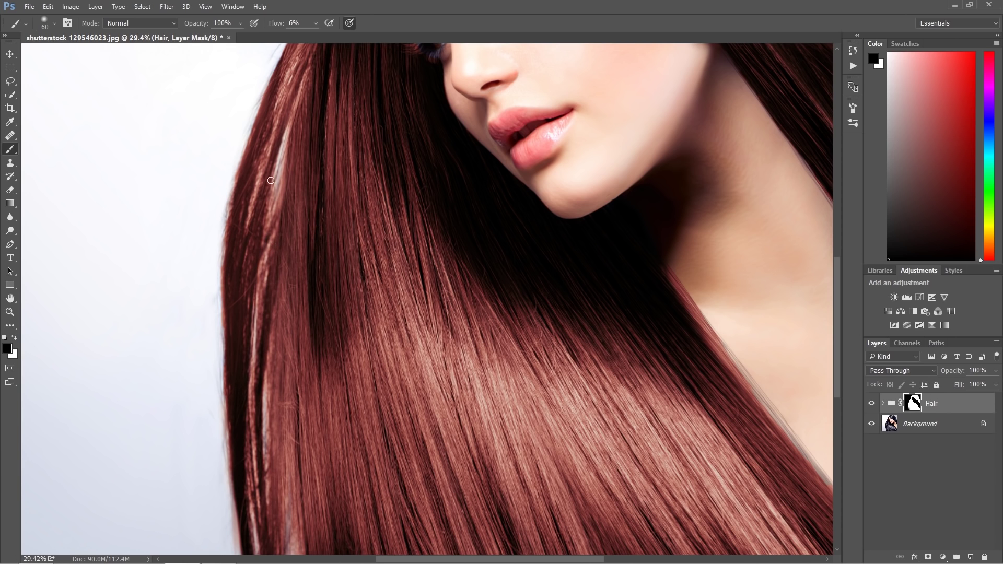
pyautogui.scroll(2, 255, 204)
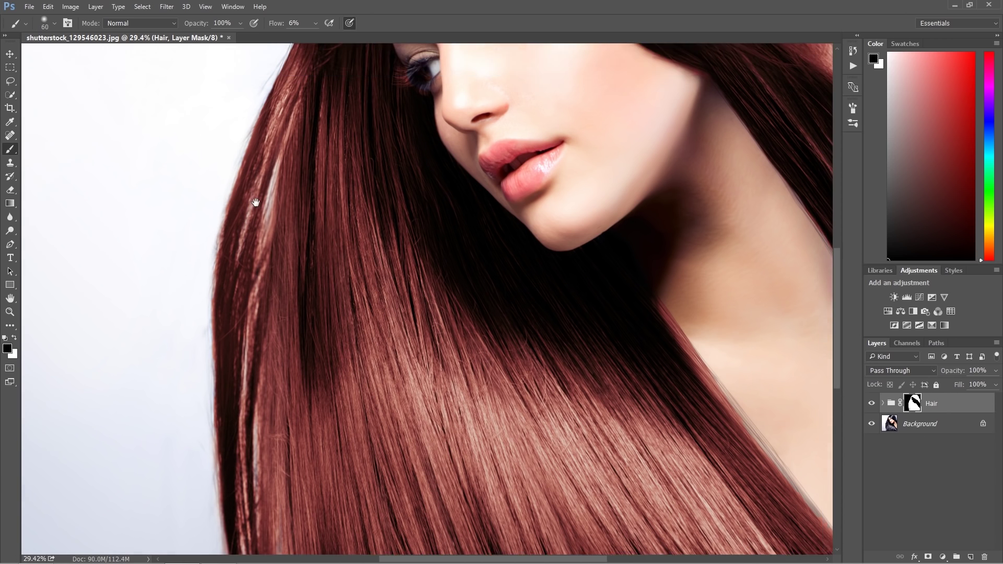
pyautogui.hscroll(7, 343, 195)
pyautogui.scroll(5, 343, 195)
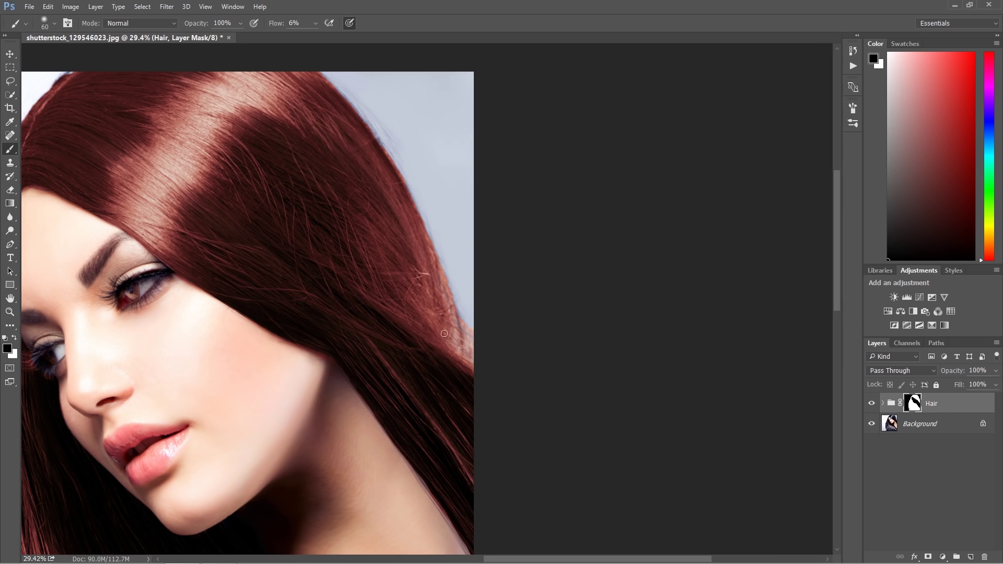
pyautogui.moveTo(459, 339); pyautogui.dragTo(462, 319)
pyautogui.moveTo(452, 342); pyautogui.dragTo(430, 369)
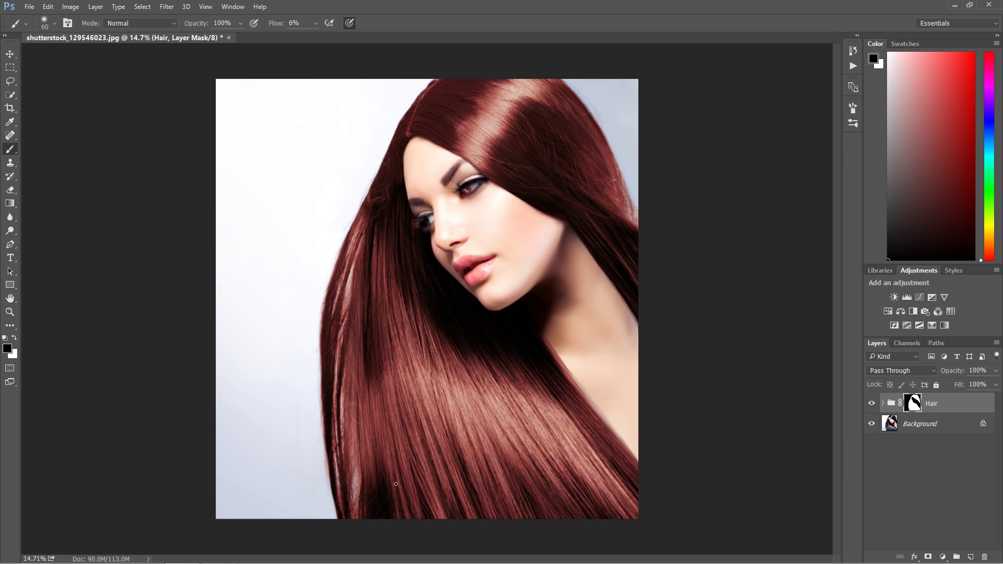
# Step: Swap the paint colours with X so white is in the foreground
pyautogui.press('x')
pyautogui.moveTo(359, 563)
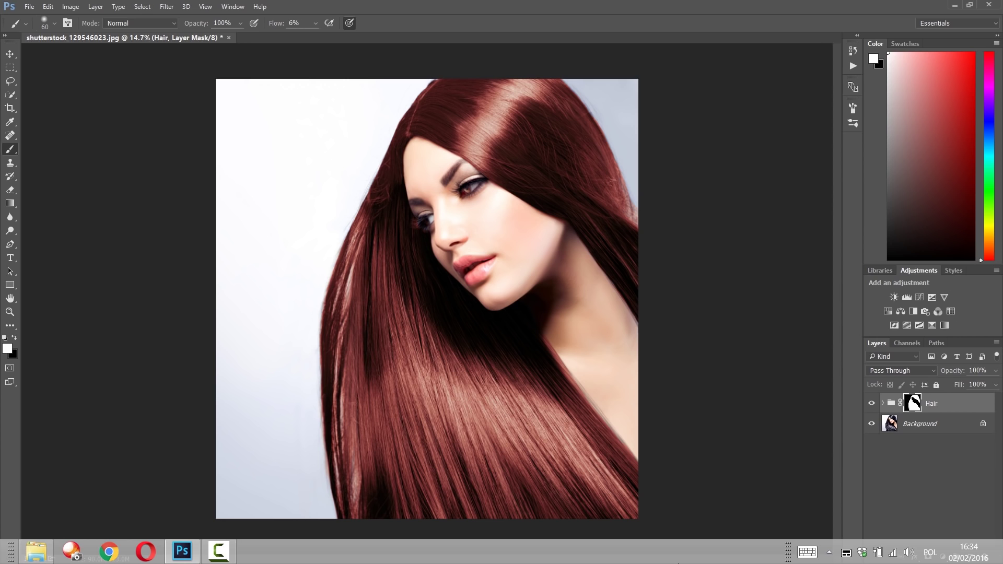
# Step: Zoom in on the neck and brush black, then white, on the Hair mask along the hair-skin edge
pyautogui.press('z')
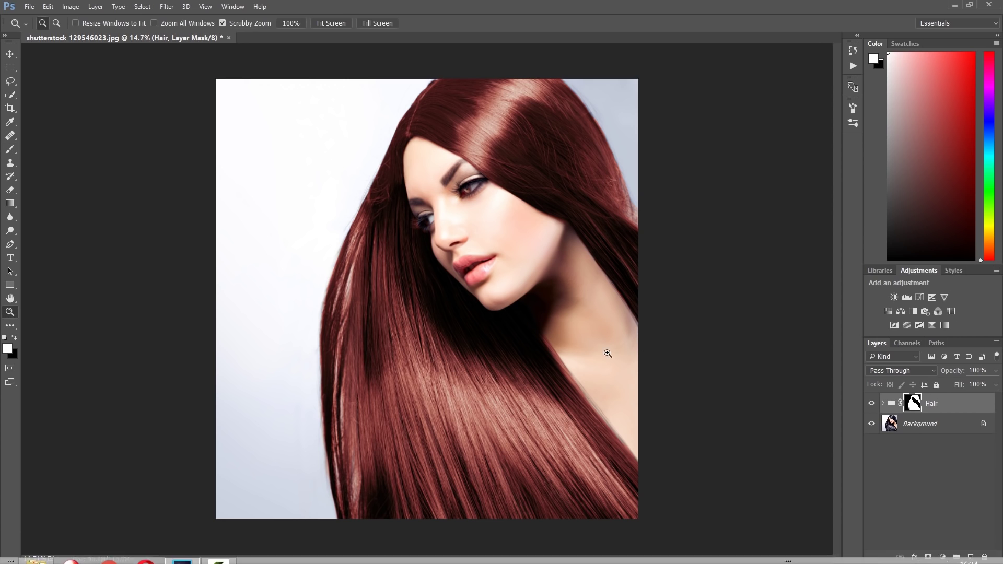
pyautogui.moveTo(594, 374); pyautogui.dragTo(664, 370)
pyautogui.press('b')
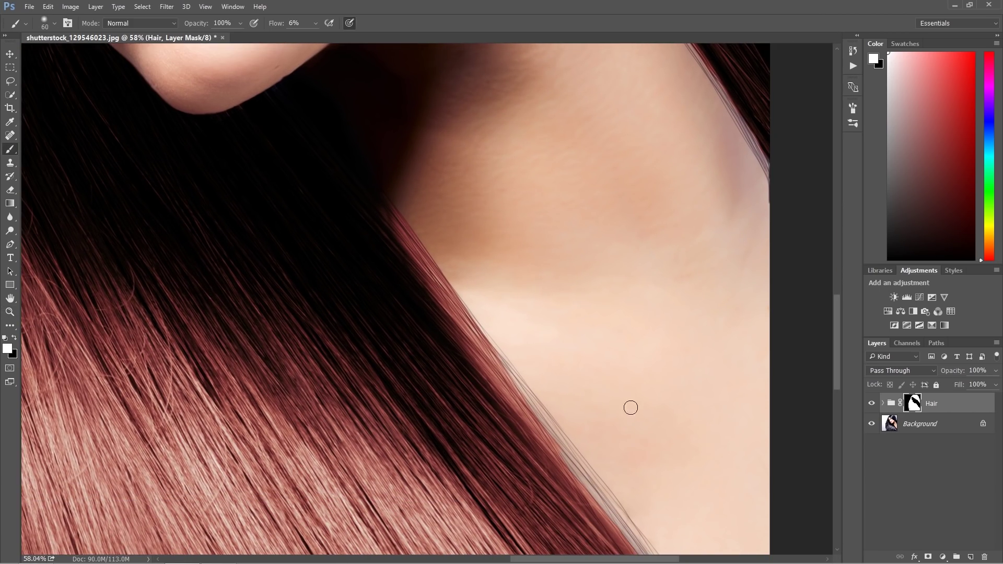
pyautogui.press('x')
pyautogui.moveTo(416, 239)
pyautogui.mouseDown()
pyautogui.moveTo(440, 285)
pyautogui.moveTo(432, 307)
pyautogui.moveTo(483, 338)
pyautogui.moveTo(438, 276)
pyautogui.moveTo(492, 344)
pyautogui.moveTo(422, 255)
pyautogui.moveTo(433, 254)
pyautogui.moveTo(430, 275)
pyautogui.moveTo(399, 236)
pyautogui.moveTo(490, 345)
pyautogui.moveTo(494, 405)
pyautogui.moveTo(416, 297)
pyautogui.moveTo(335, 132)
pyautogui.moveTo(532, 414)
pyautogui.moveTo(405, 304)
pyautogui.mouseUp()
pyautogui.press('x')
pyautogui.moveTo(495, 359)
pyautogui.mouseDown()
pyautogui.moveTo(528, 400)
pyautogui.moveTo(453, 314)
pyautogui.mouseUp()
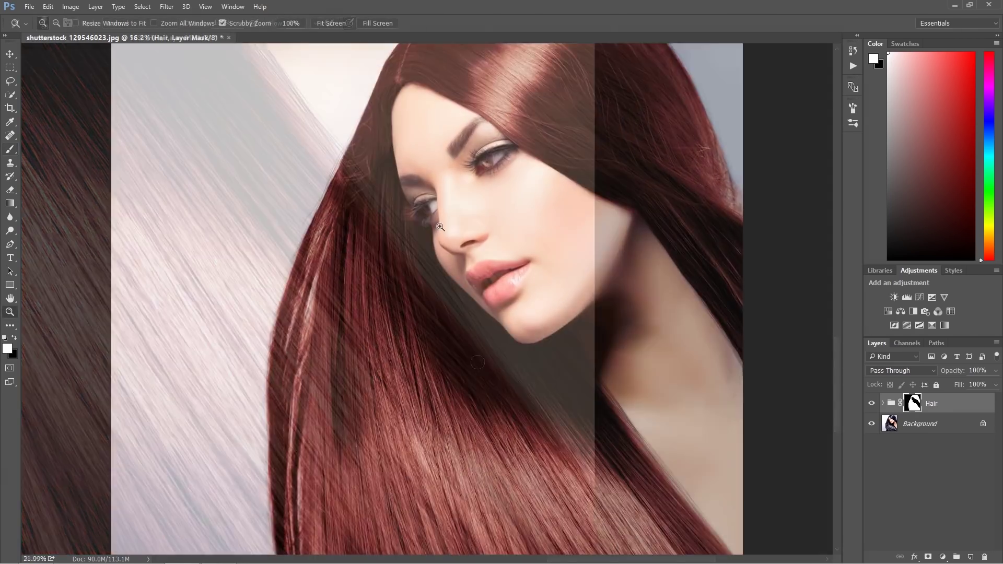
# Step: Zoom into the eye, brush the mask around the eyelashes, then zoom out to the whole portrait
pyautogui.moveTo(418, 230); pyautogui.dragTo(469, 207)
pyautogui.press('b')
pyautogui.moveTo(418, 180)
pyautogui.mouseDown()
pyautogui.moveTo(410, 171)
pyautogui.moveTo(403, 209)
pyautogui.moveTo(389, 199)
pyautogui.moveTo(398, 185)
pyautogui.moveTo(420, 215)
pyautogui.moveTo(411, 166)
pyautogui.moveTo(394, 171)
pyautogui.moveTo(420, 182)
pyautogui.moveTo(413, 204)
pyautogui.moveTo(424, 199)
pyautogui.moveTo(407, 177)
pyautogui.moveTo(425, 196)
pyautogui.moveTo(420, 213)
pyautogui.moveTo(457, 230)
pyautogui.mouseUp()
pyautogui.press('x')
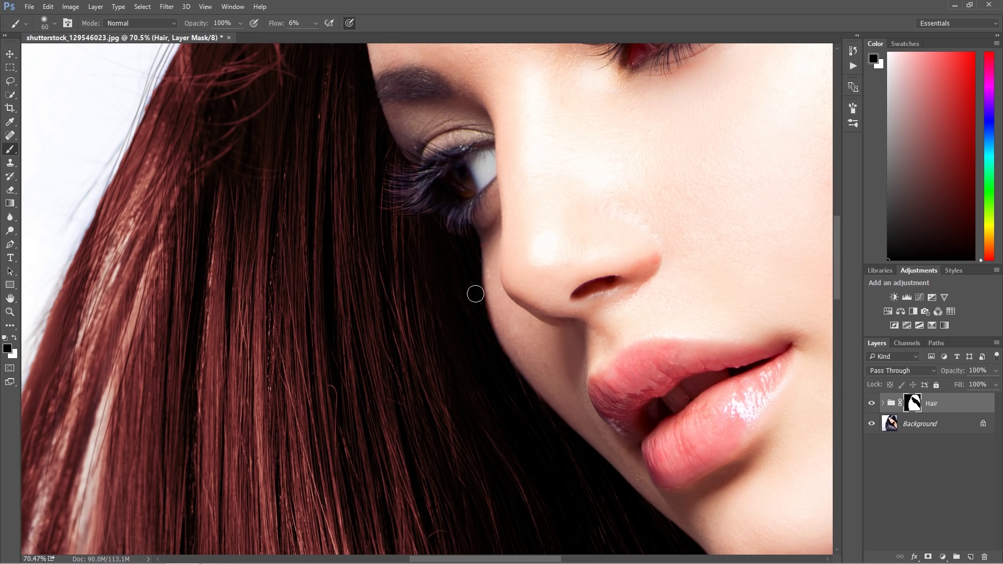
pyautogui.press('z')
pyautogui.moveTo(475, 352); pyautogui.dragTo(444, 398)
pyautogui.press('z')
pyautogui.keyDown('alt'); pyautogui.click(536, 431); pyautogui.keyUp('alt')
pyautogui.keyDown('alt'); pyautogui.click(516, 418); pyautogui.keyUp('alt')
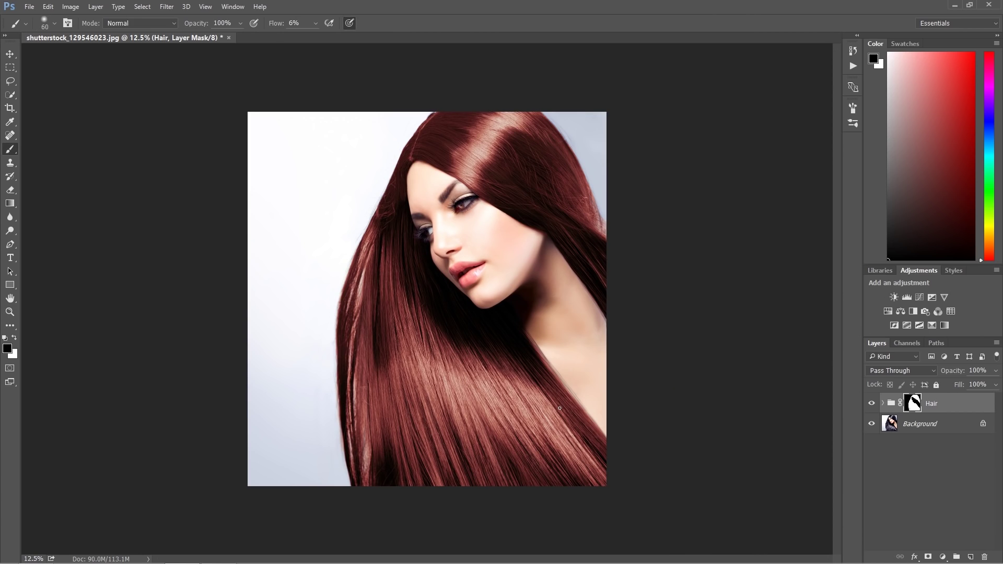